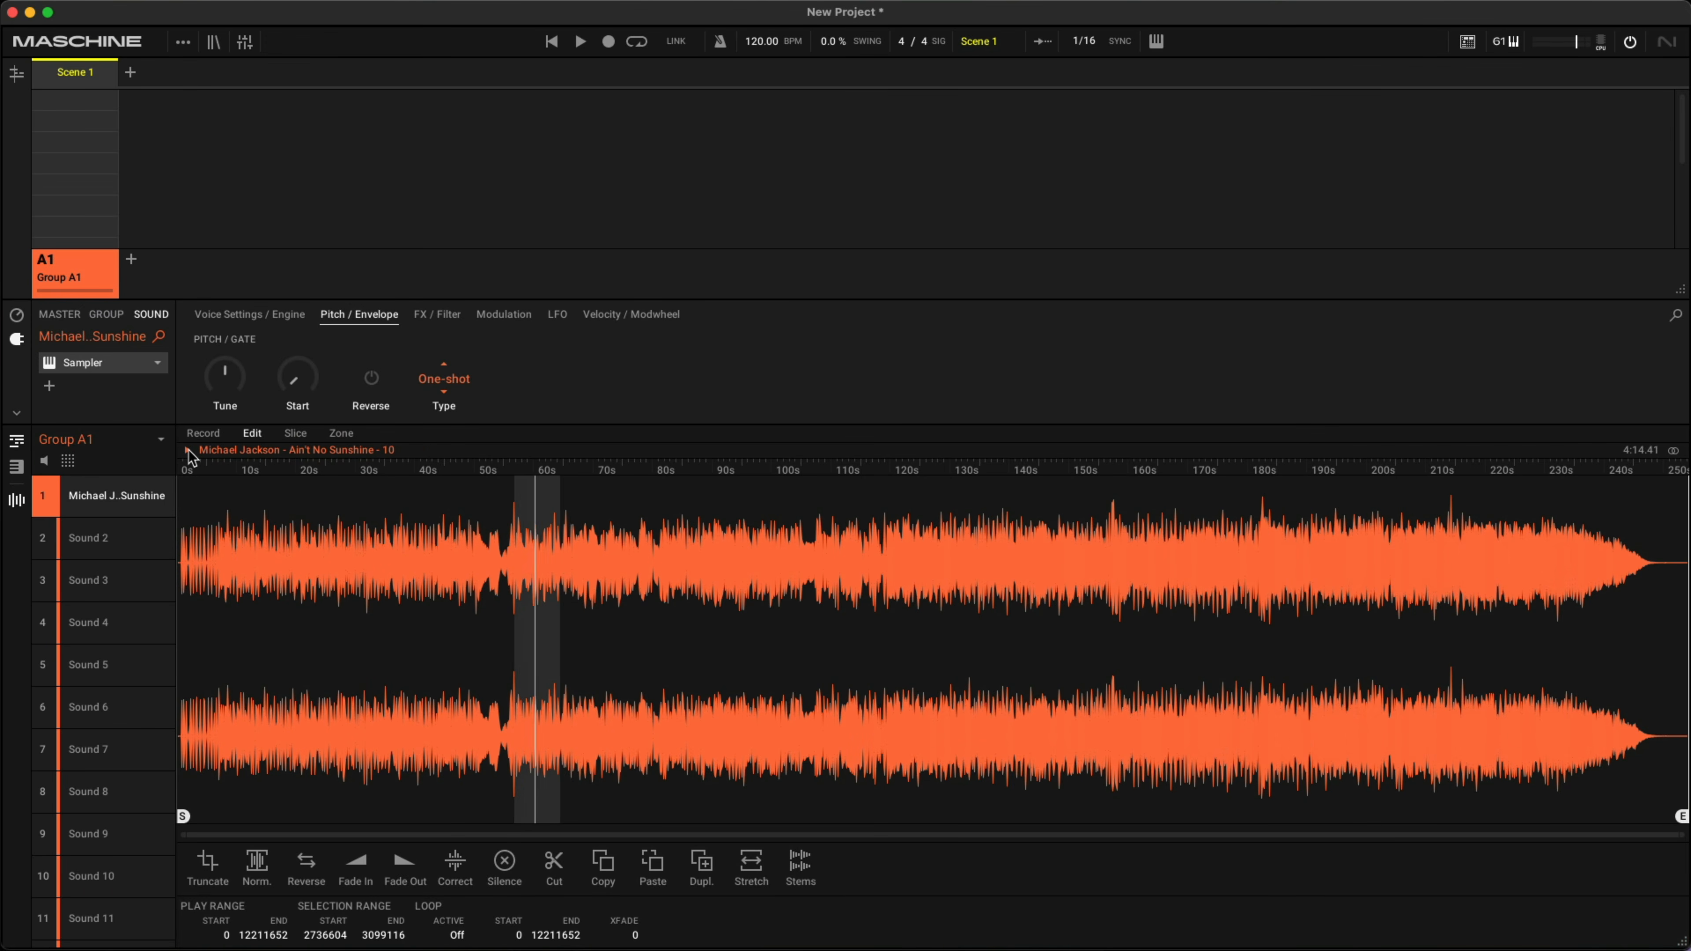
- Select the sample range from 2679740 to 2956954 and truncate the recording to that selection
left_click(188, 451)
left_click_drag(508, 558, 541, 544)
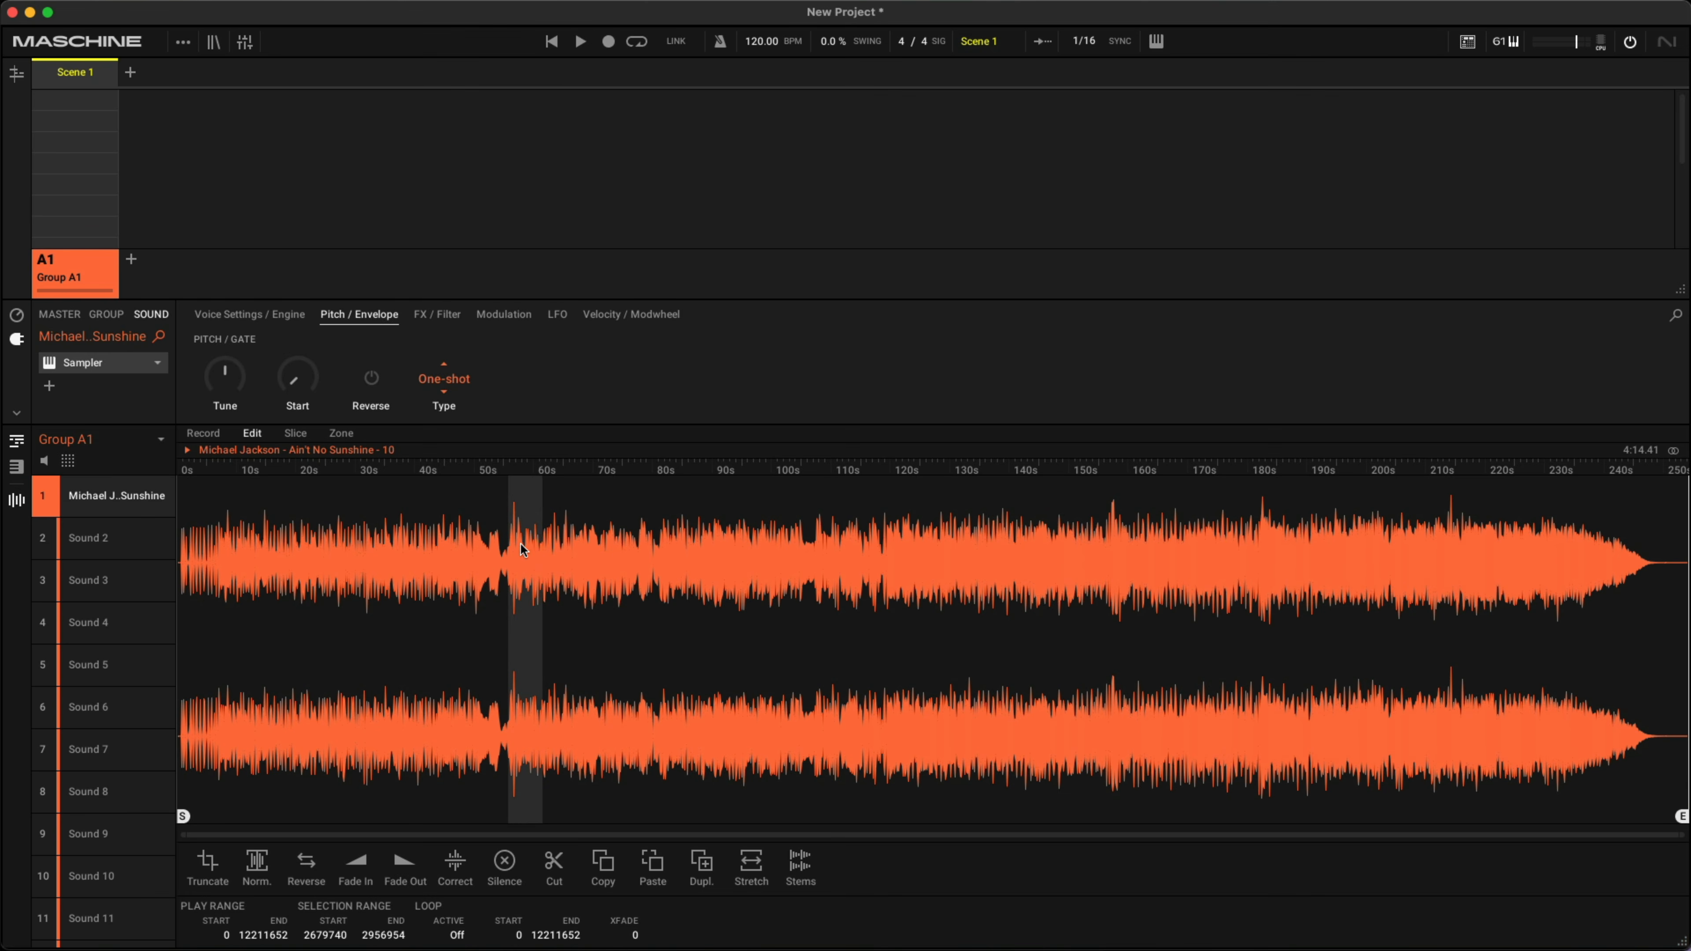
left_click(187, 451)
left_click(213, 864)
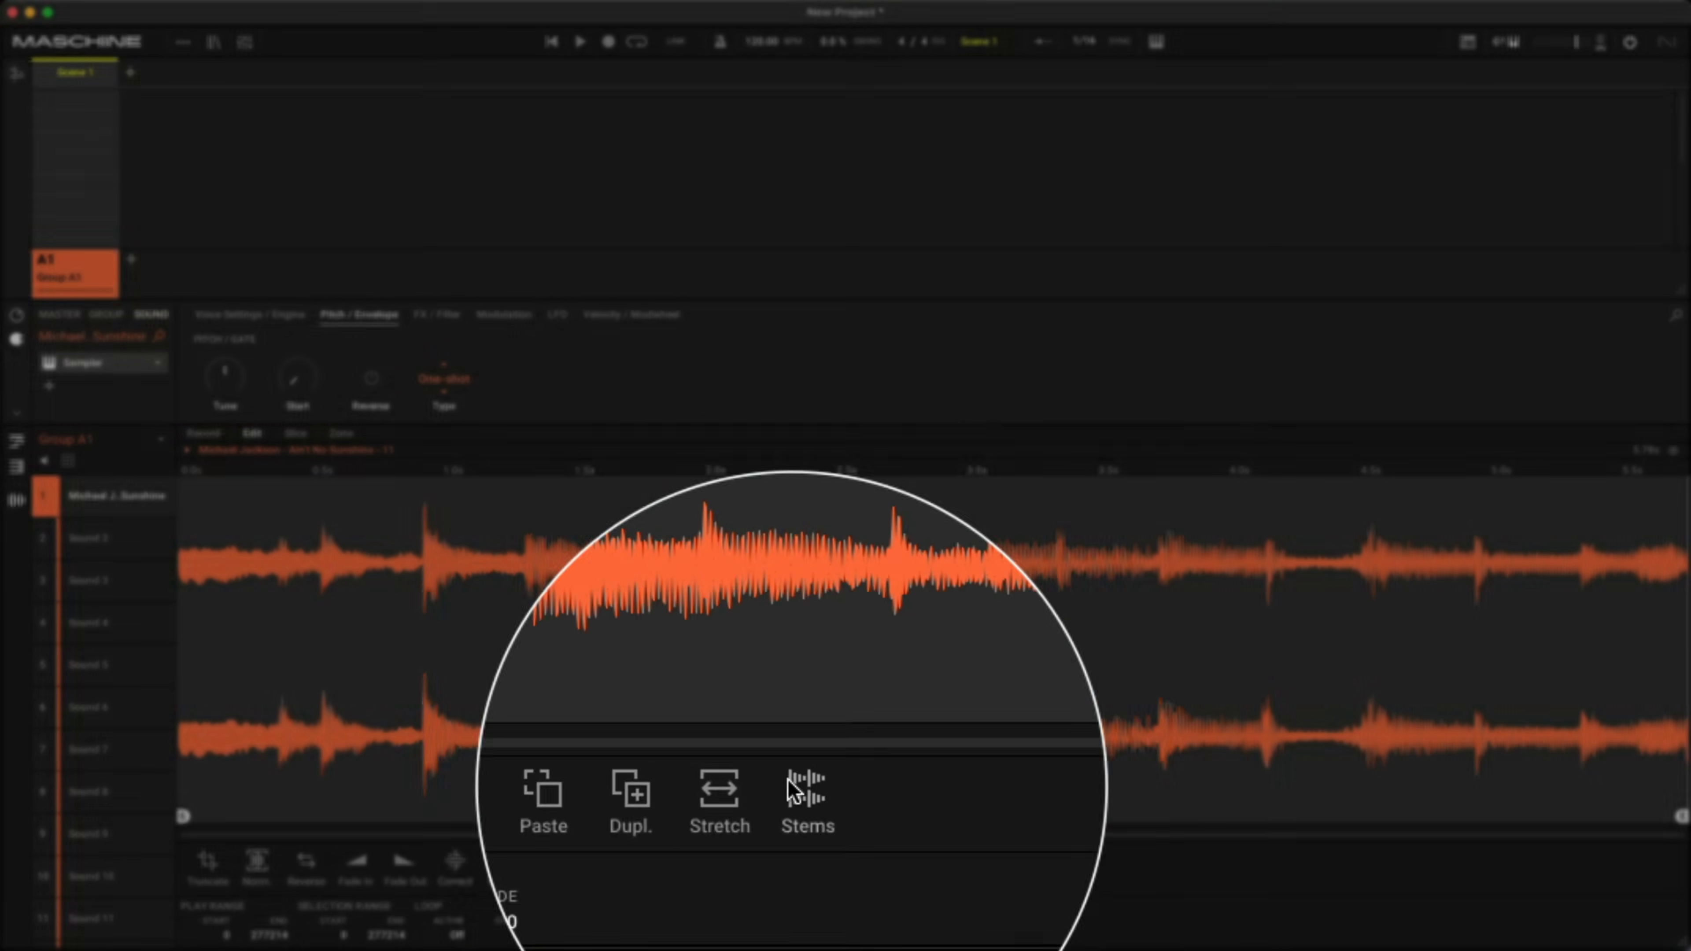
- Separate the truncated sample into stems and rename the newly created group Stems
left_click(796, 861)
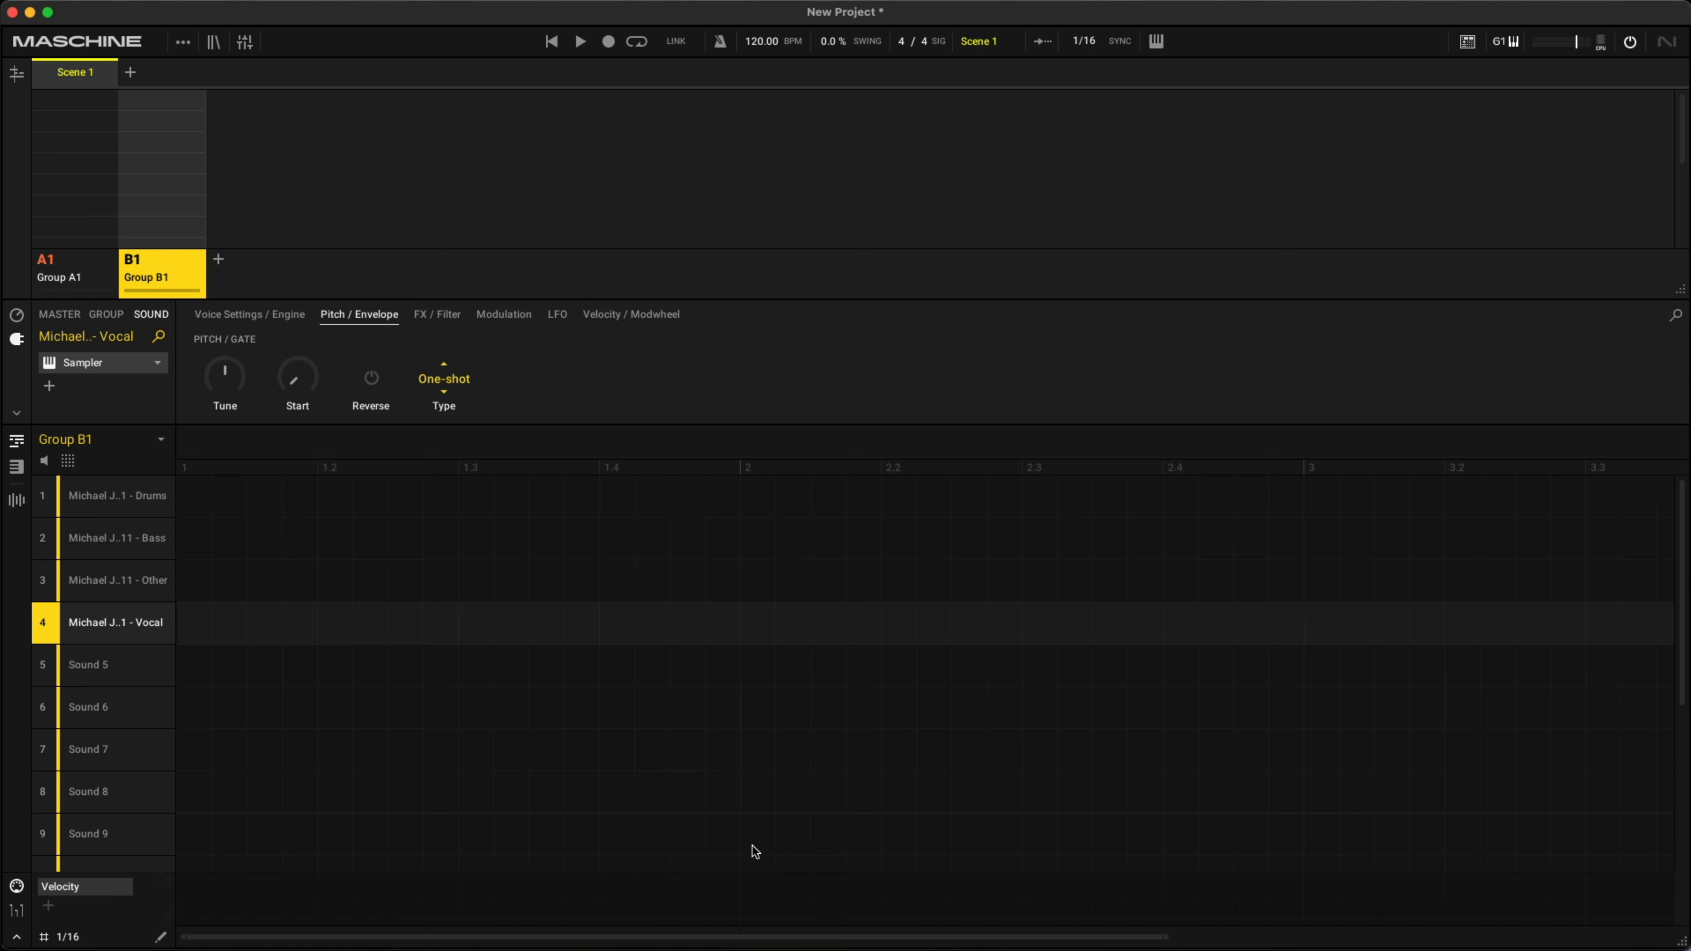
double_click(136, 275)
type("Stess")
key("Return")
- Go through the Drums, Bass, Other and Vocal sounds in the Stems group
left_click(109, 495)
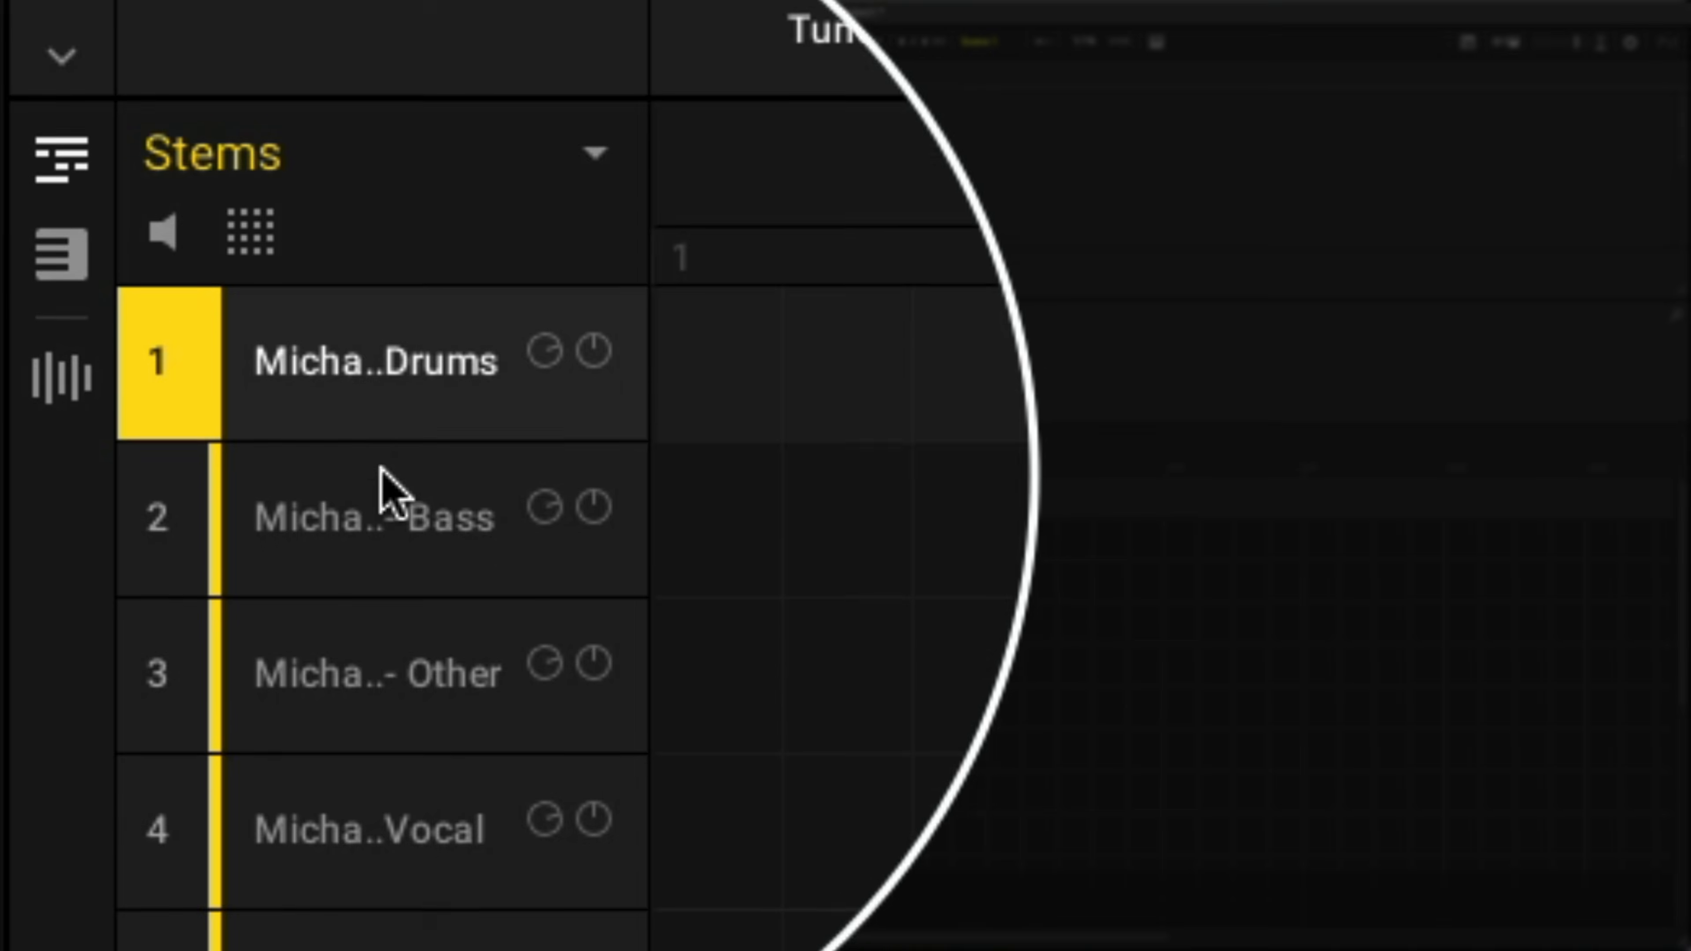
left_click(382, 469)
left_click(389, 705)
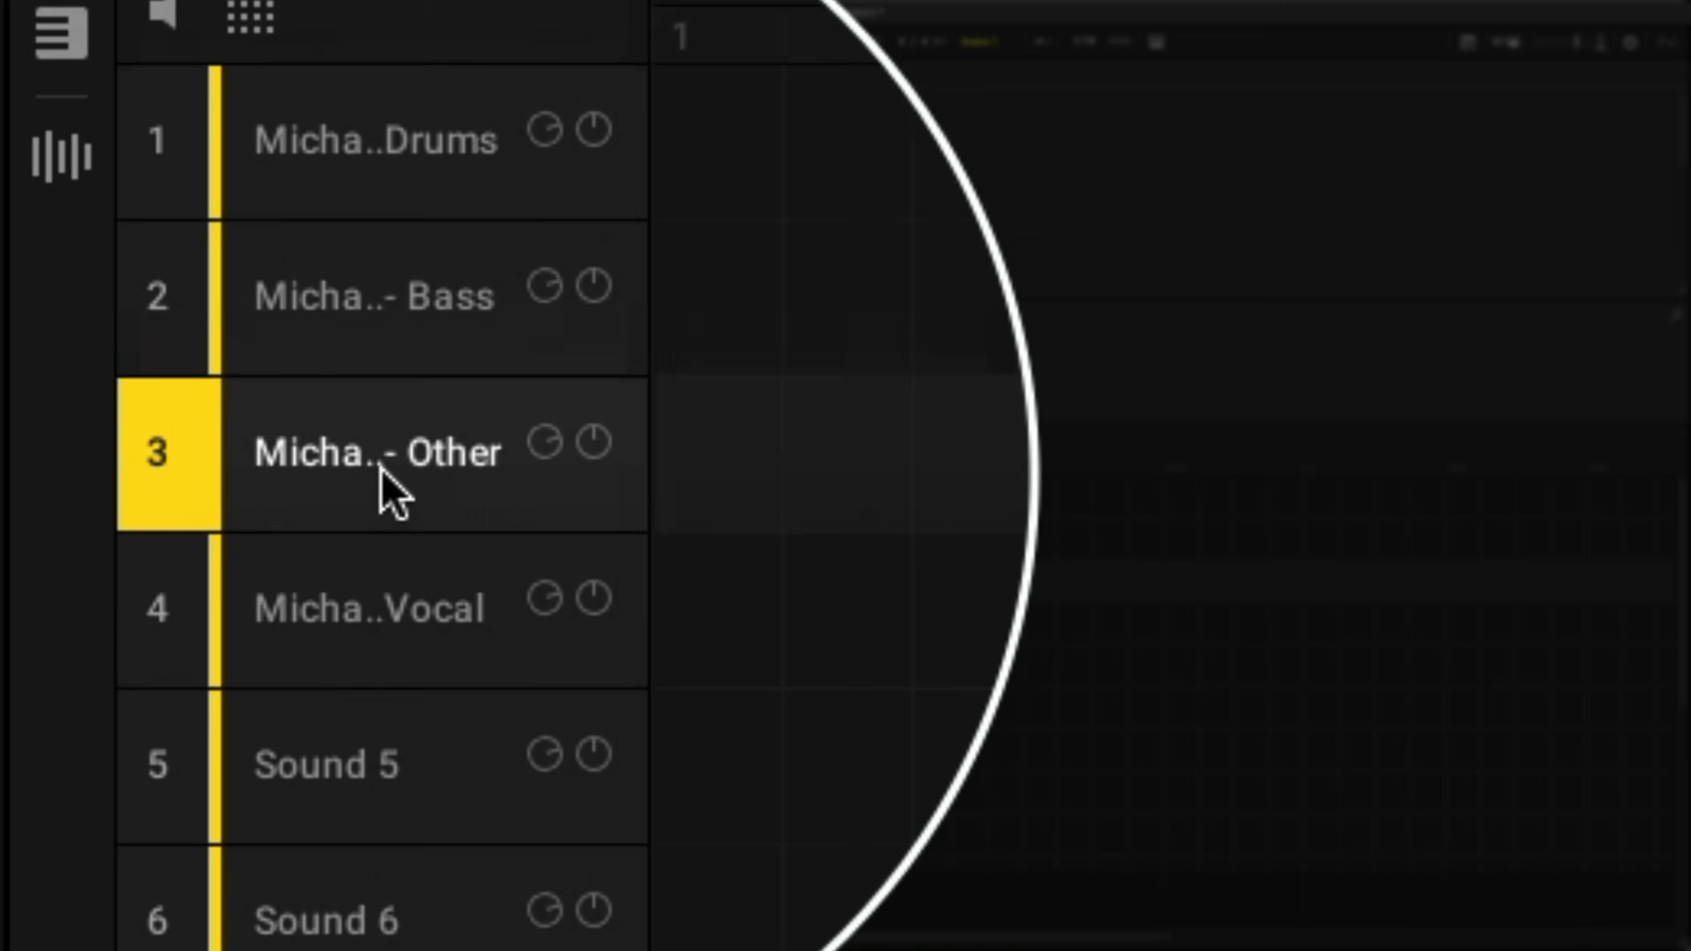
left_click(380, 833)
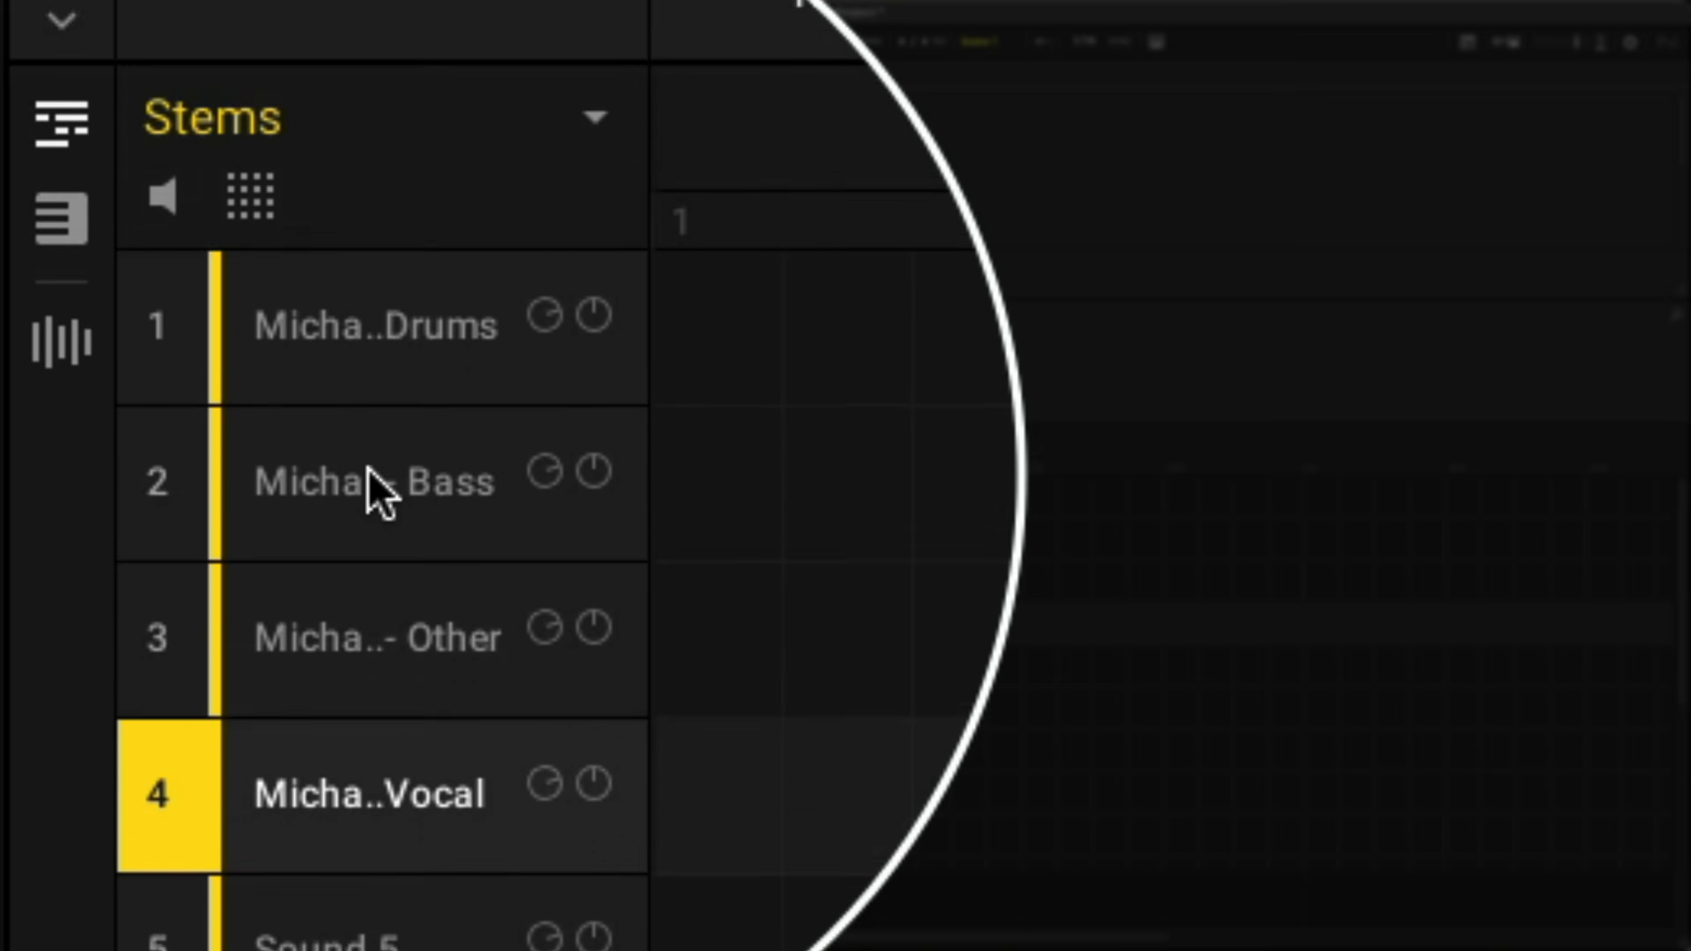
- Show the Drums stem's waveform in the sample editor and audition it
left_click(367, 382)
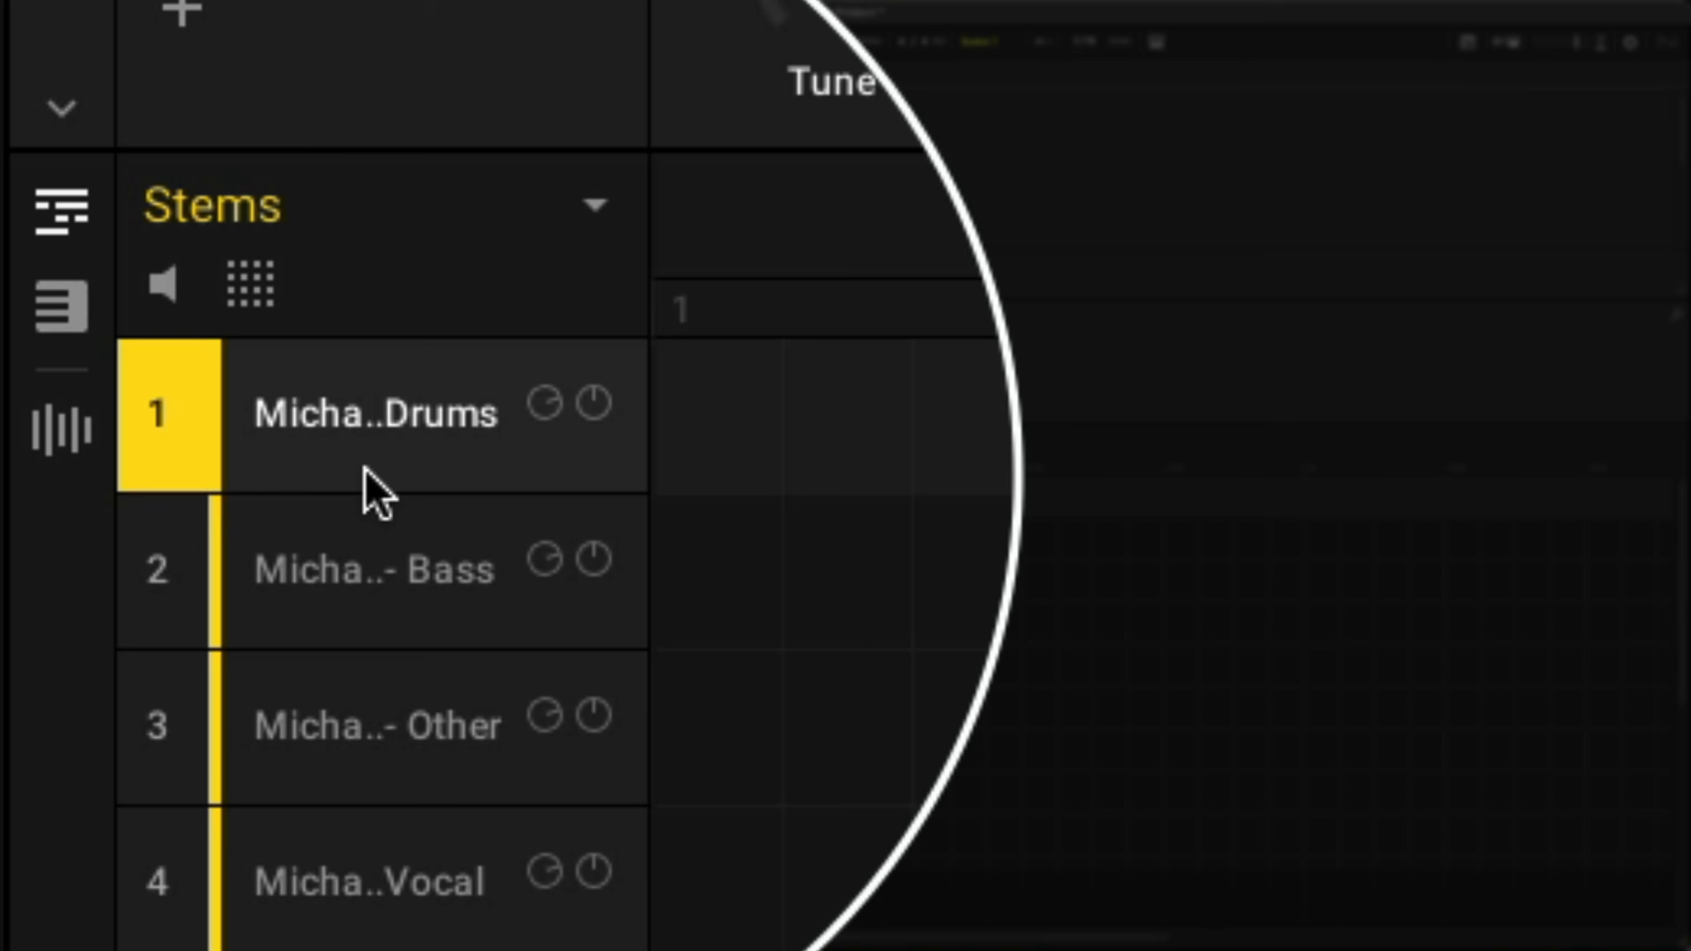
left_click(61, 342)
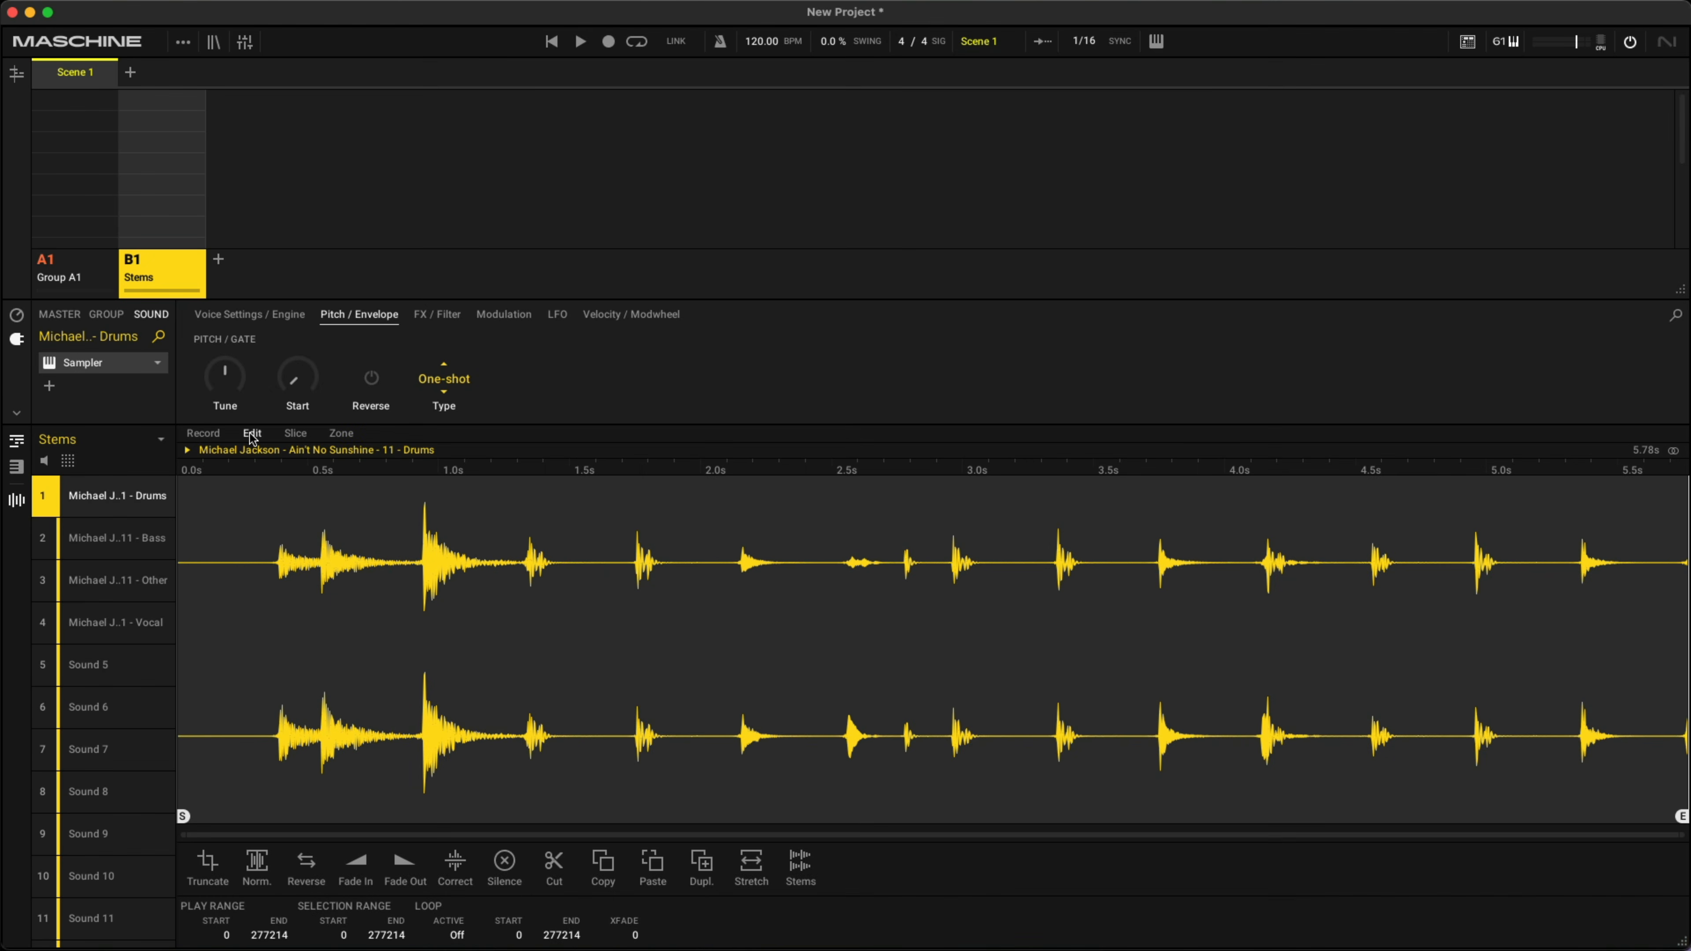
left_click(187, 452)
left_click(187, 450)
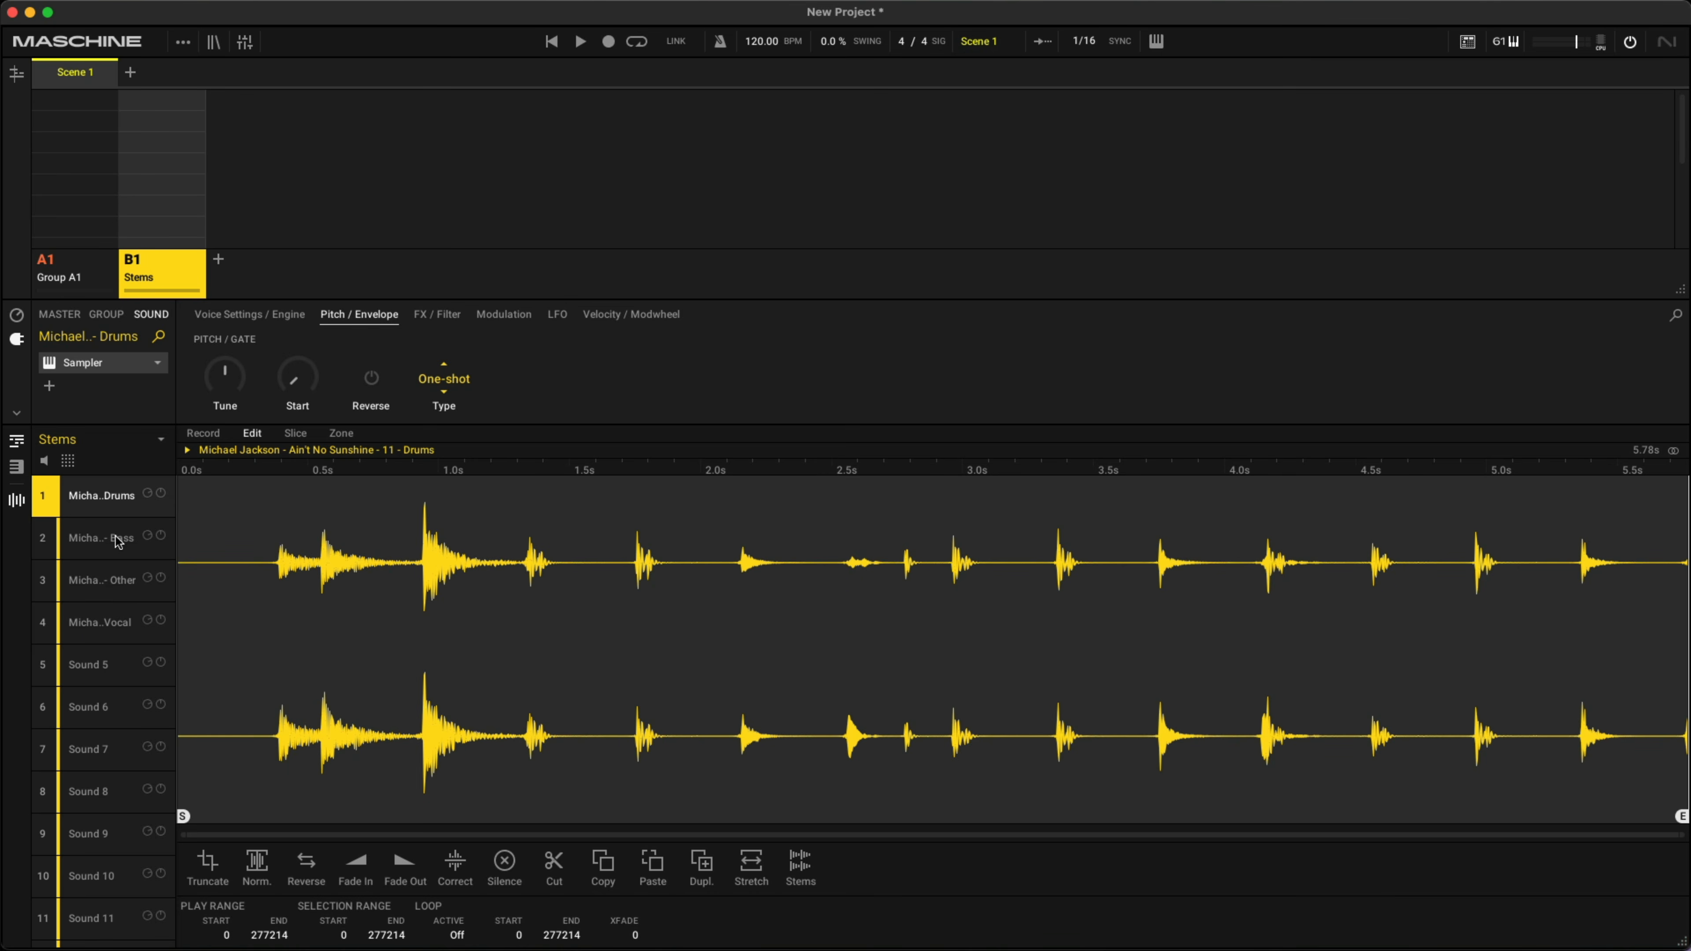
- Audition the Bass, Other and Vocal stems one after another in the sample editor
left_click(90, 540)
left_click(187, 451)
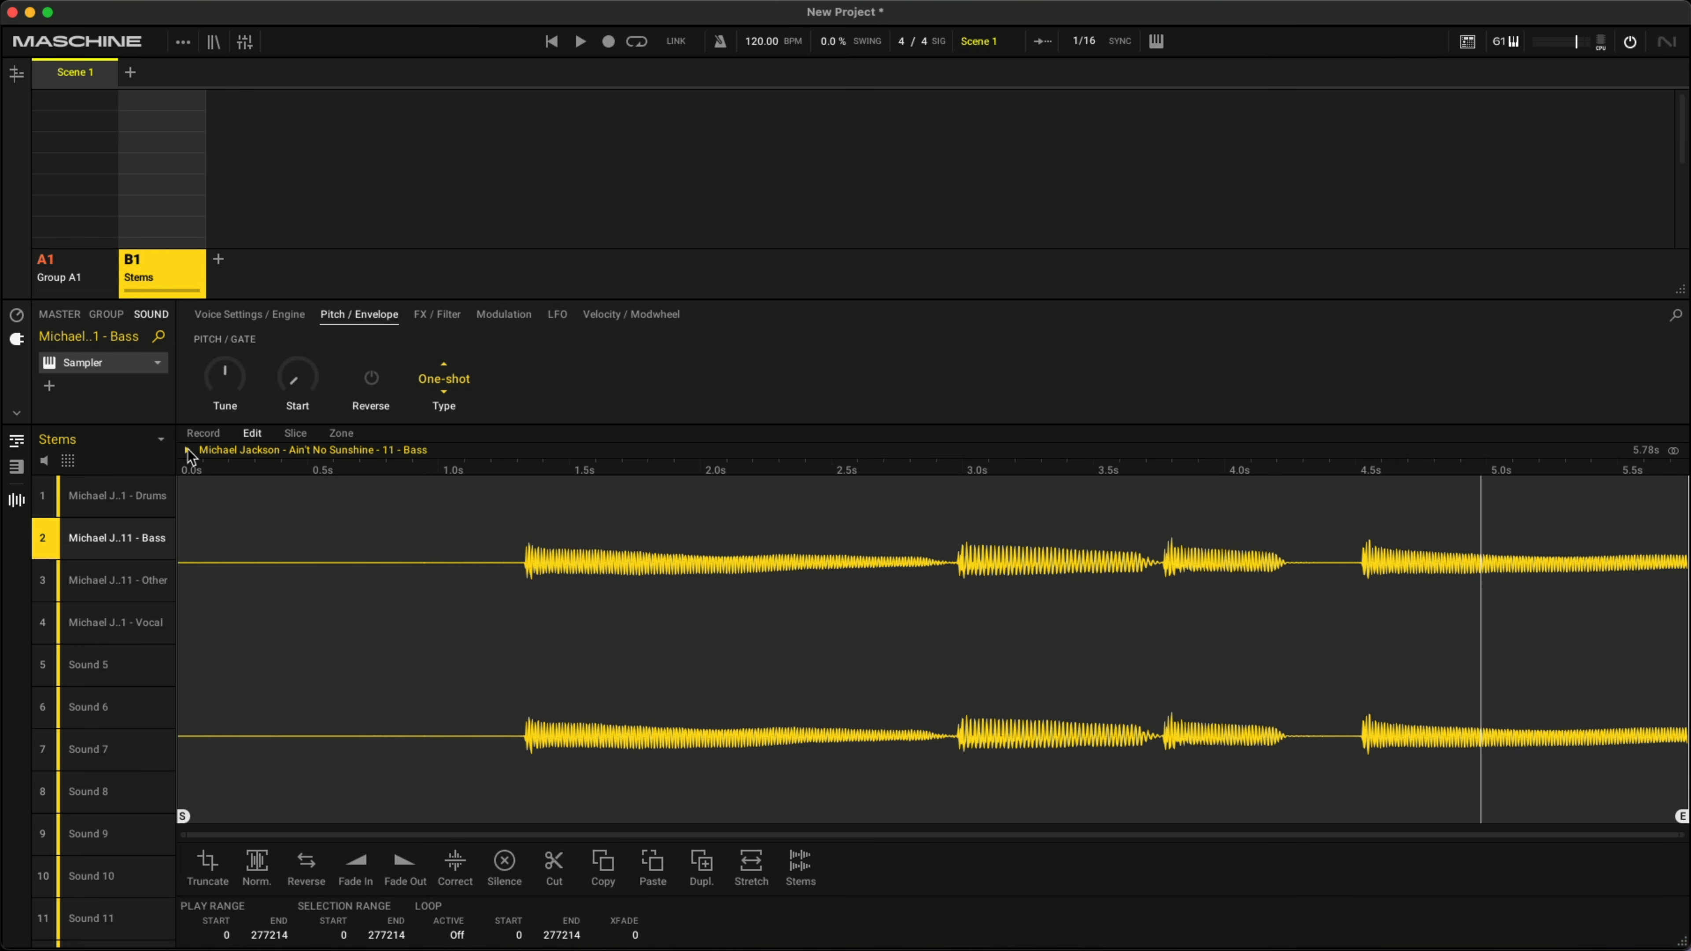
left_click(113, 580)
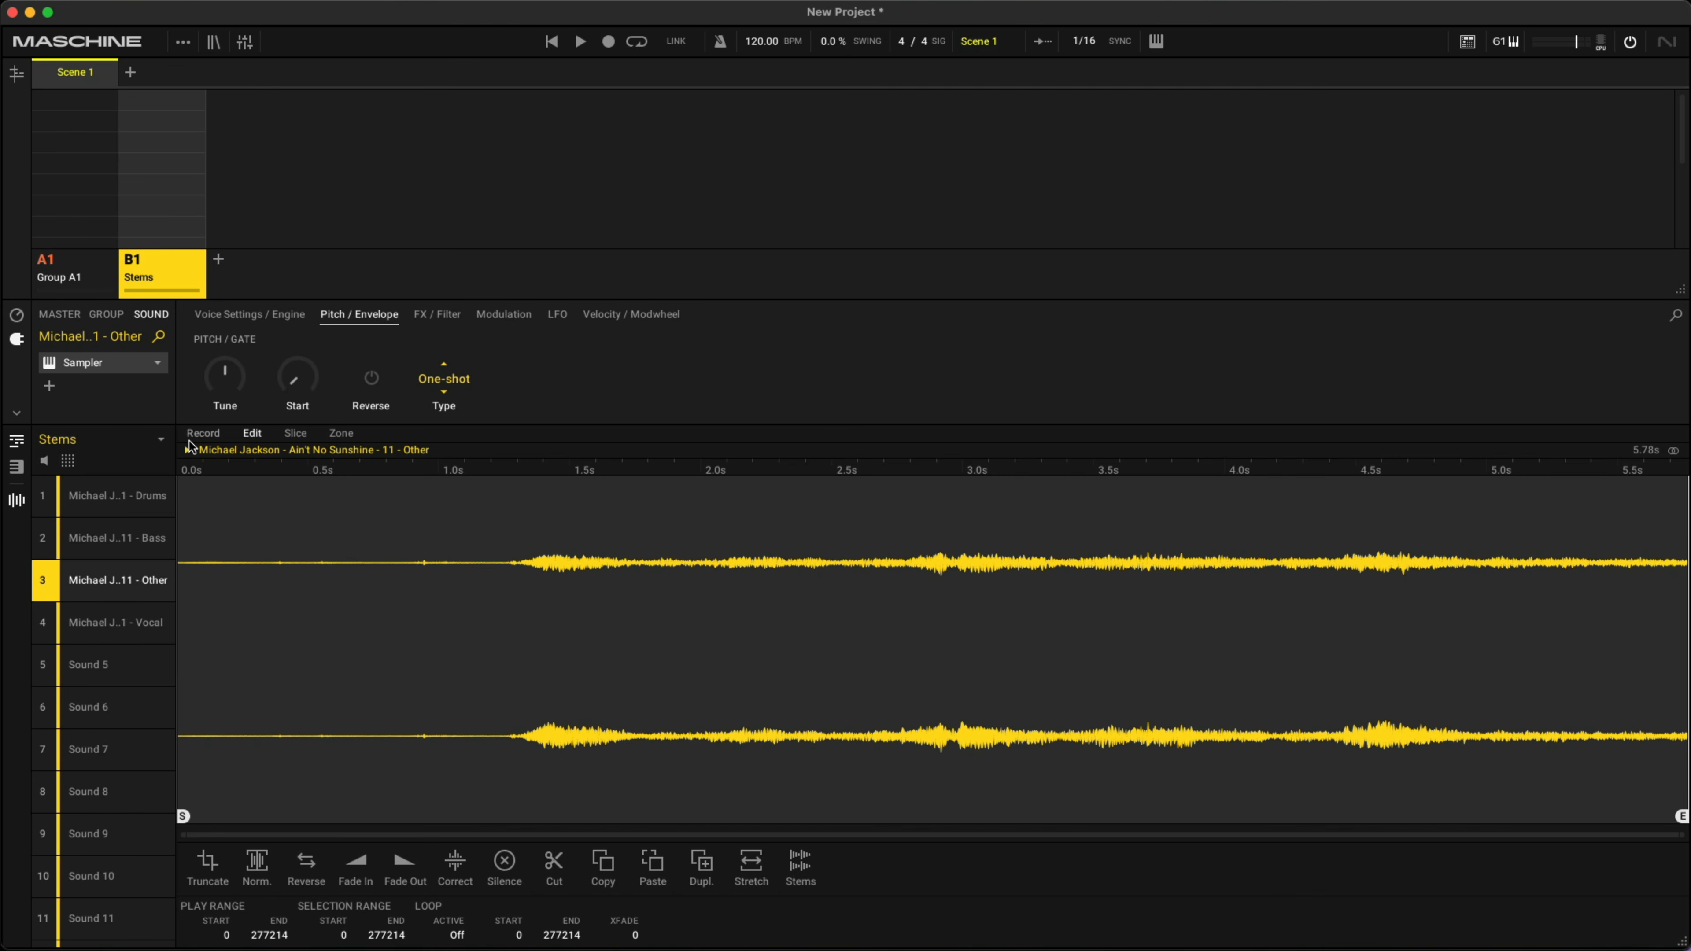
left_click(187, 451)
left_click(115, 641)
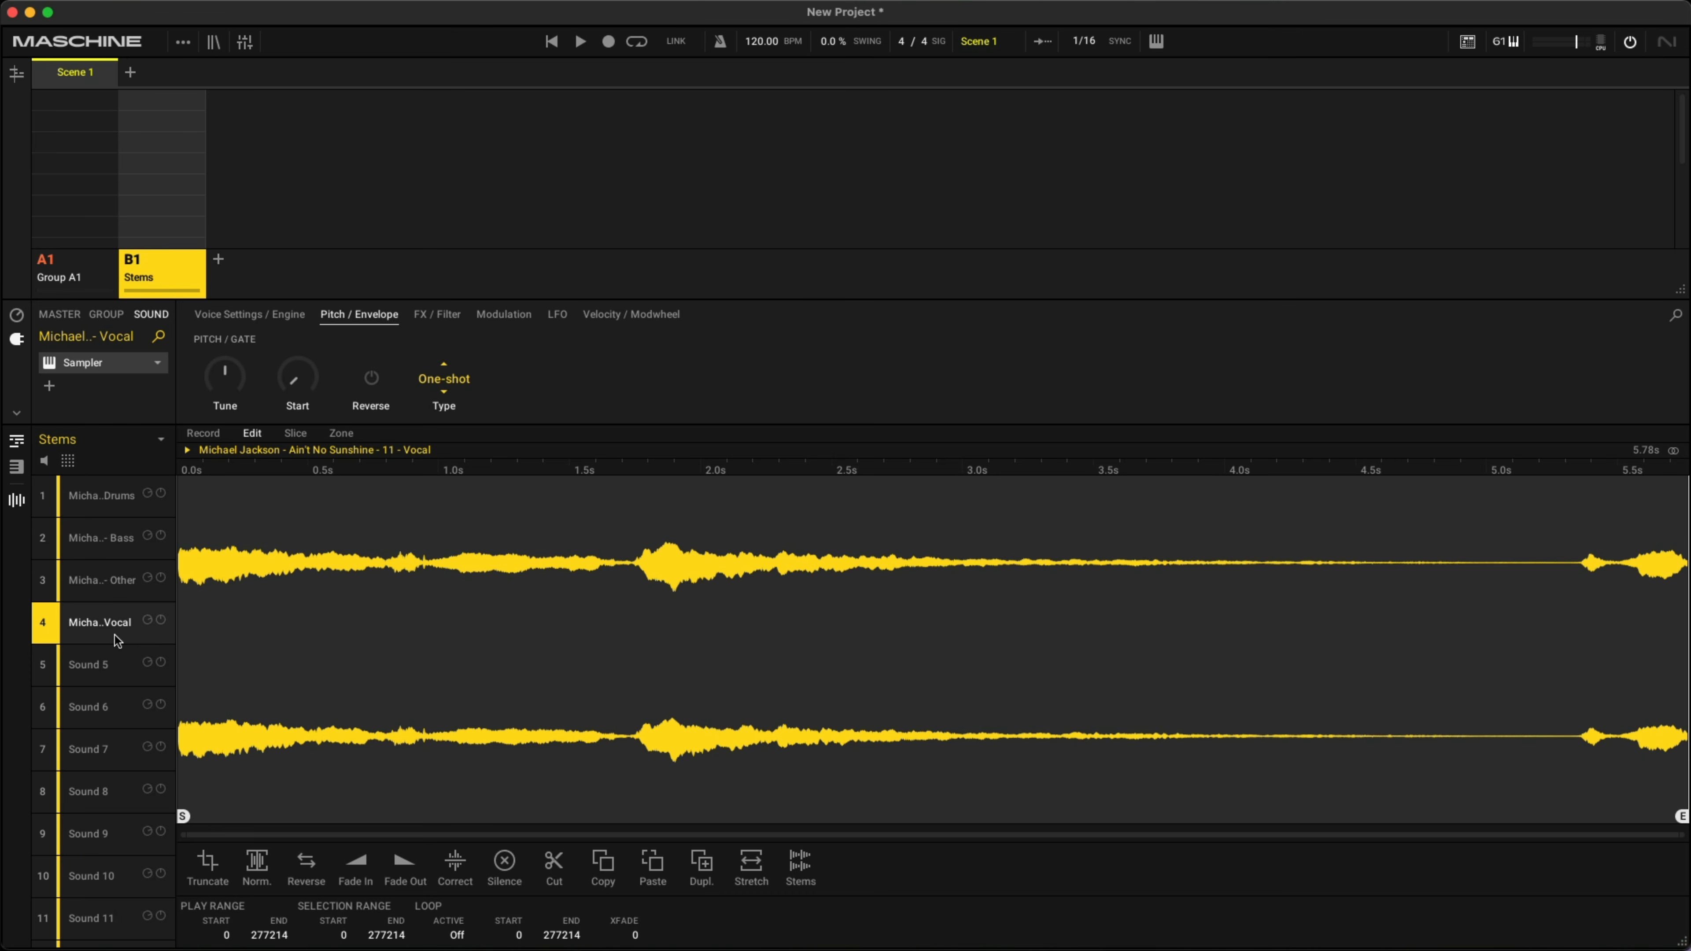
left_click(187, 451)
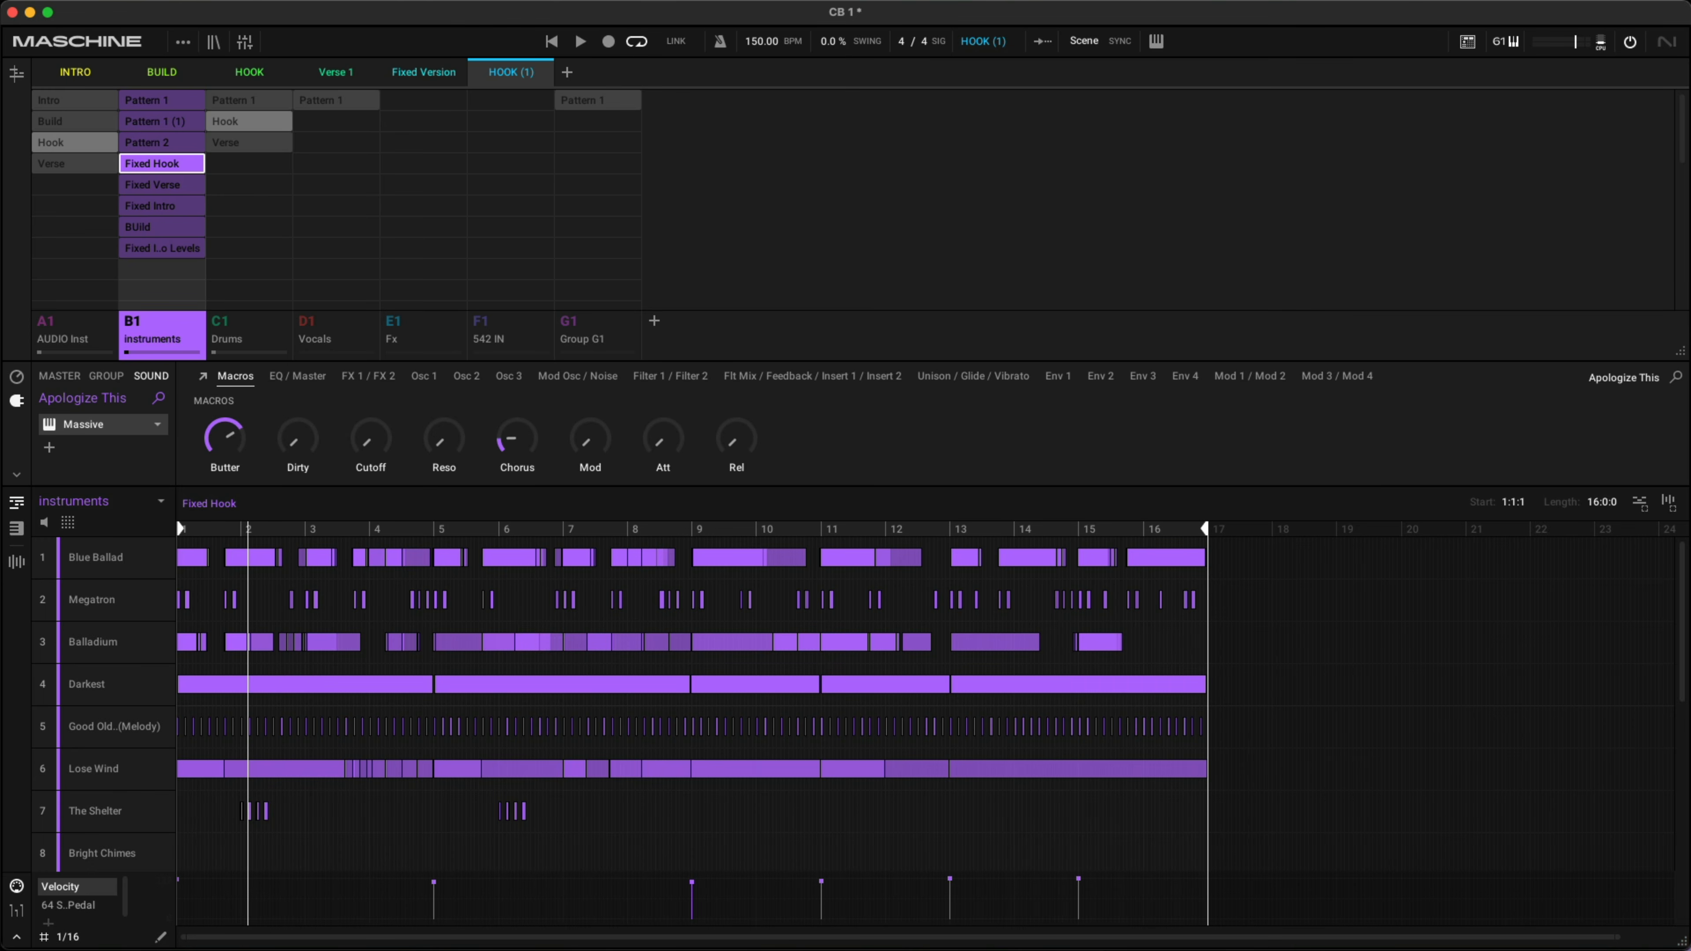
- Play the Fixed Hook pattern and review the plug-ins on the instruments group's sounds from Blue Ballad to Bright Chimes
key("space")
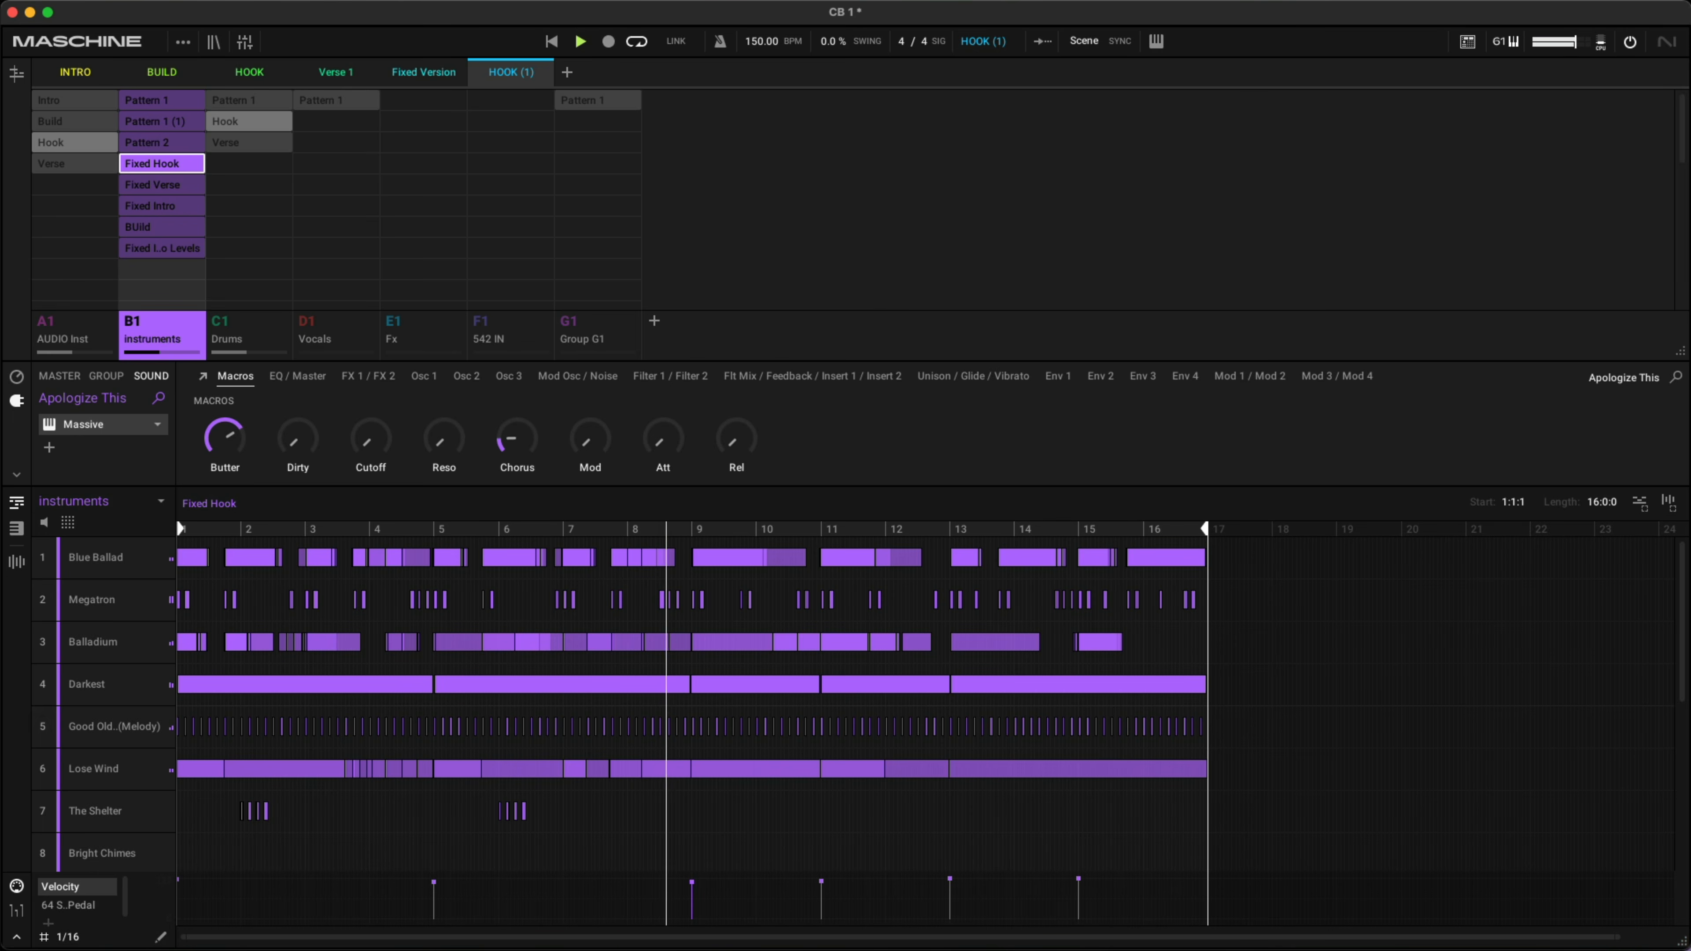
key("space")
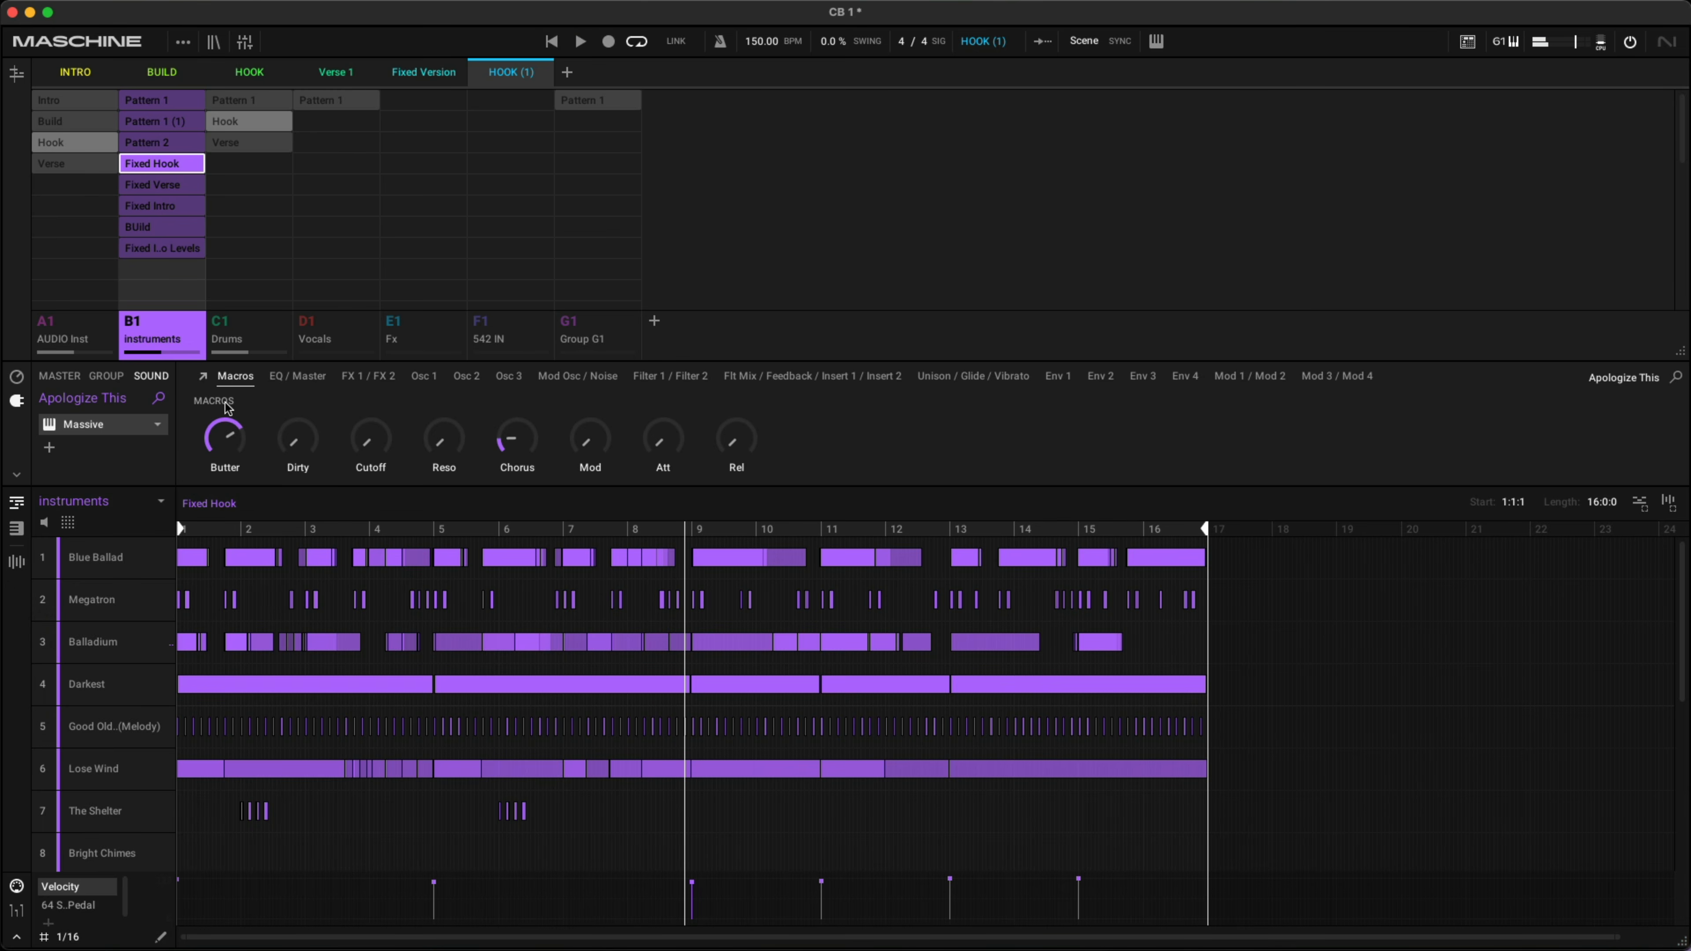
left_click(95, 558)
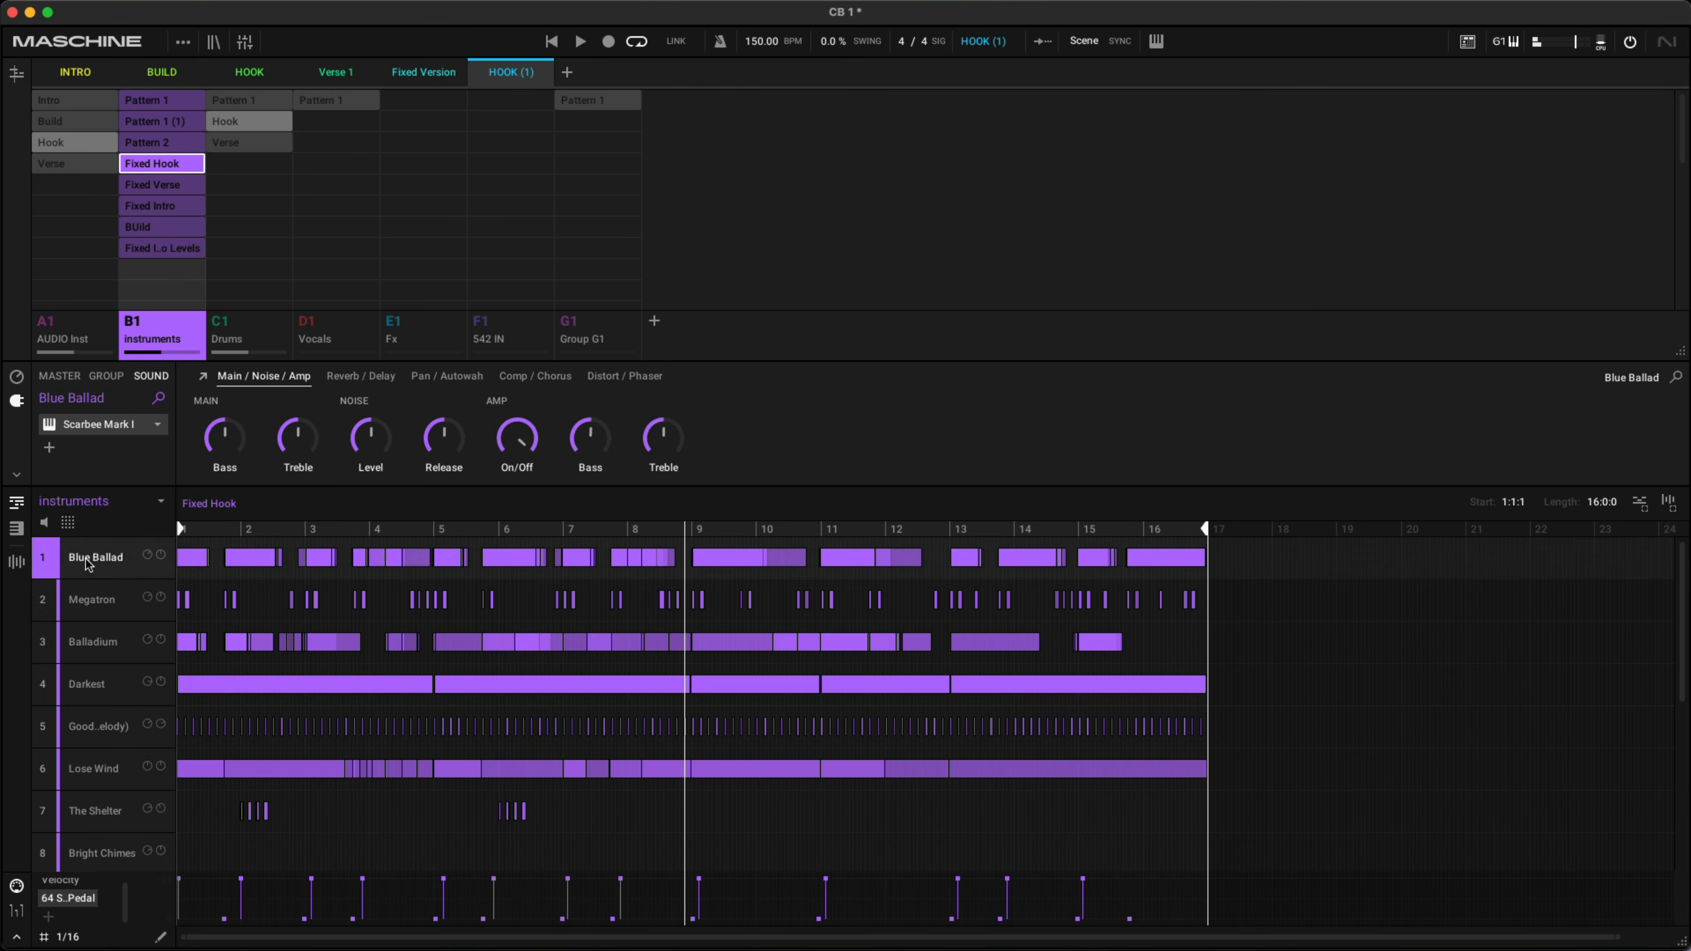
left_click(92, 600)
left_click(93, 649)
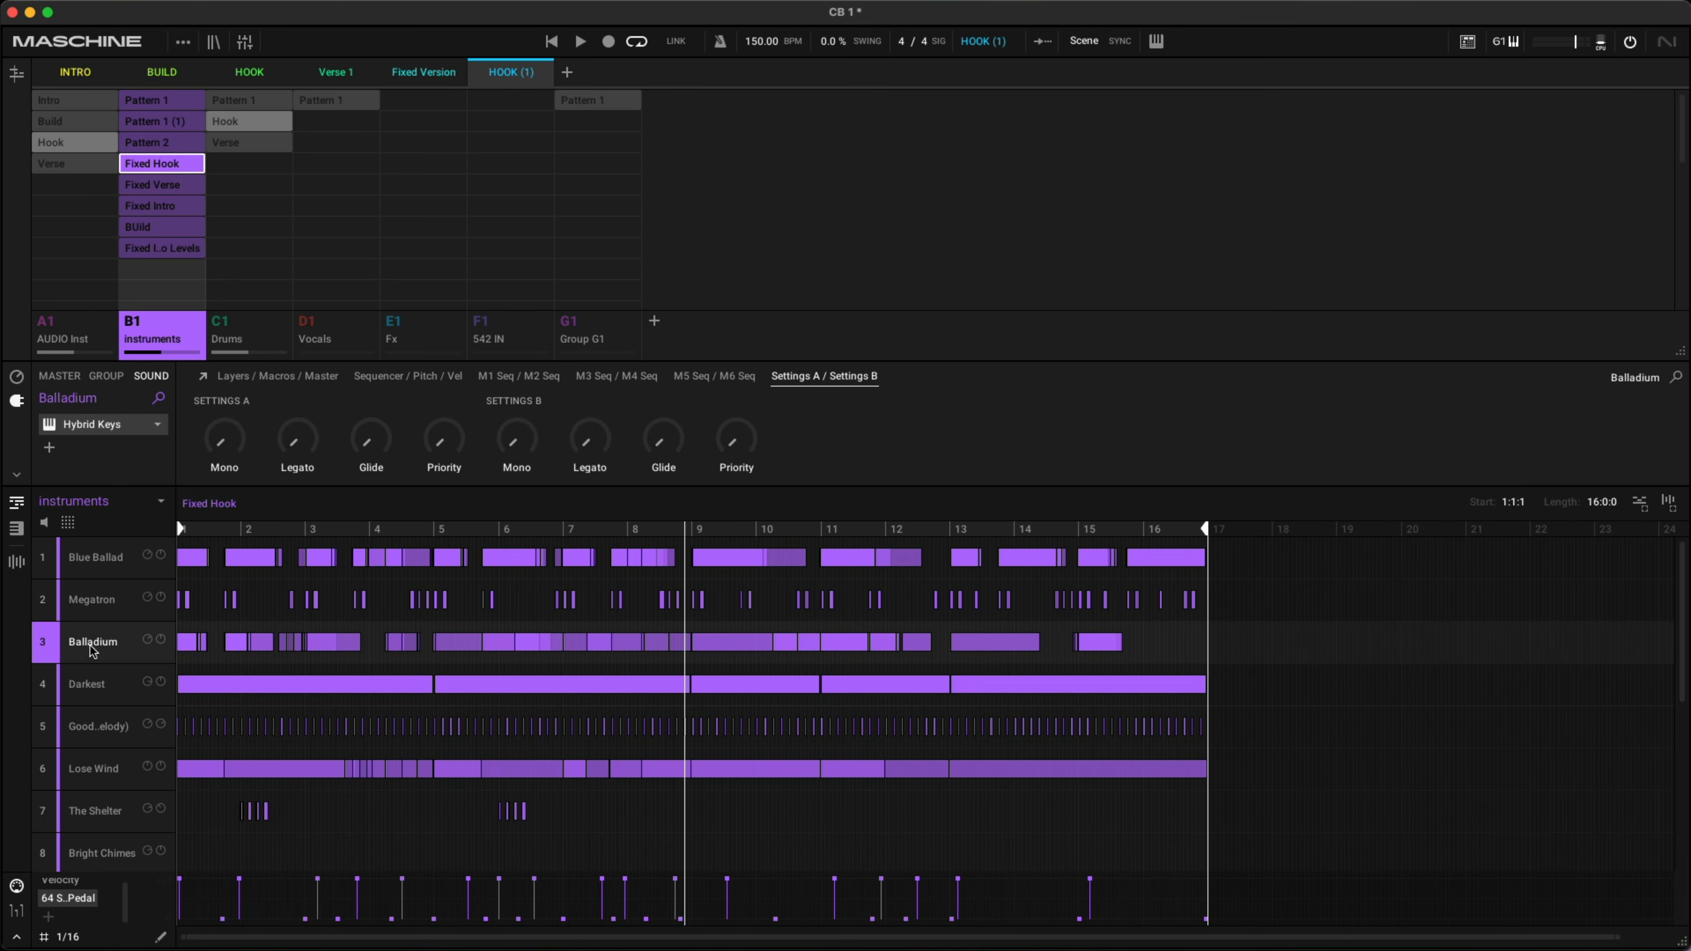
left_click(93, 681)
left_click(95, 732)
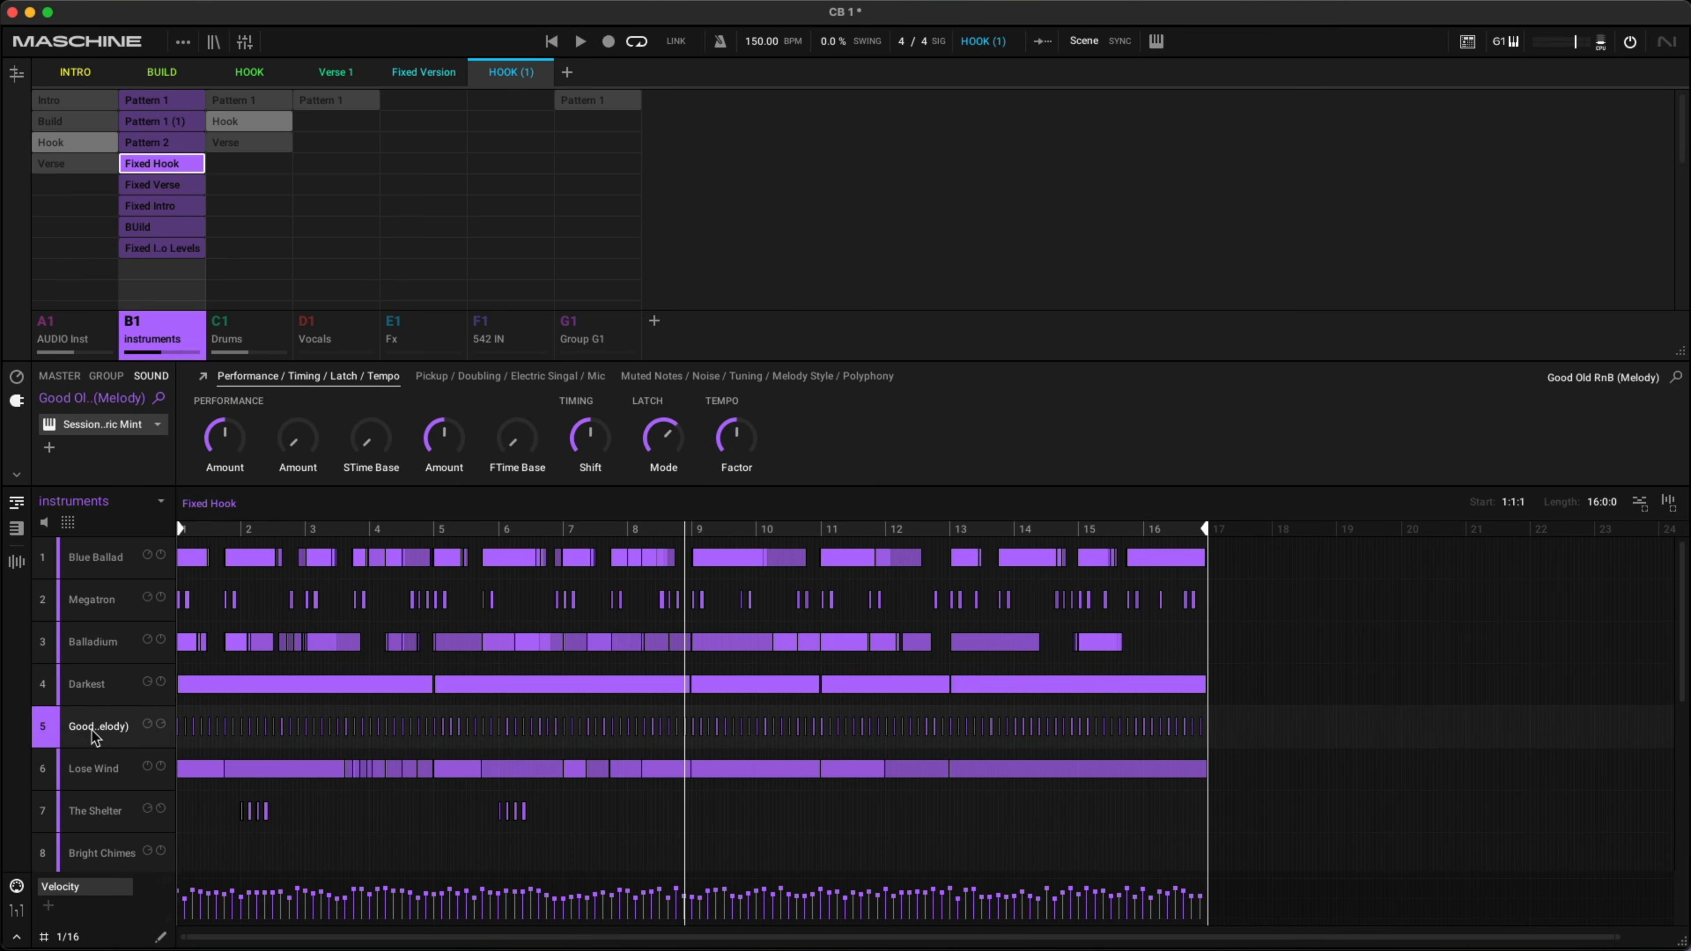
left_click(93, 769)
left_click(86, 812)
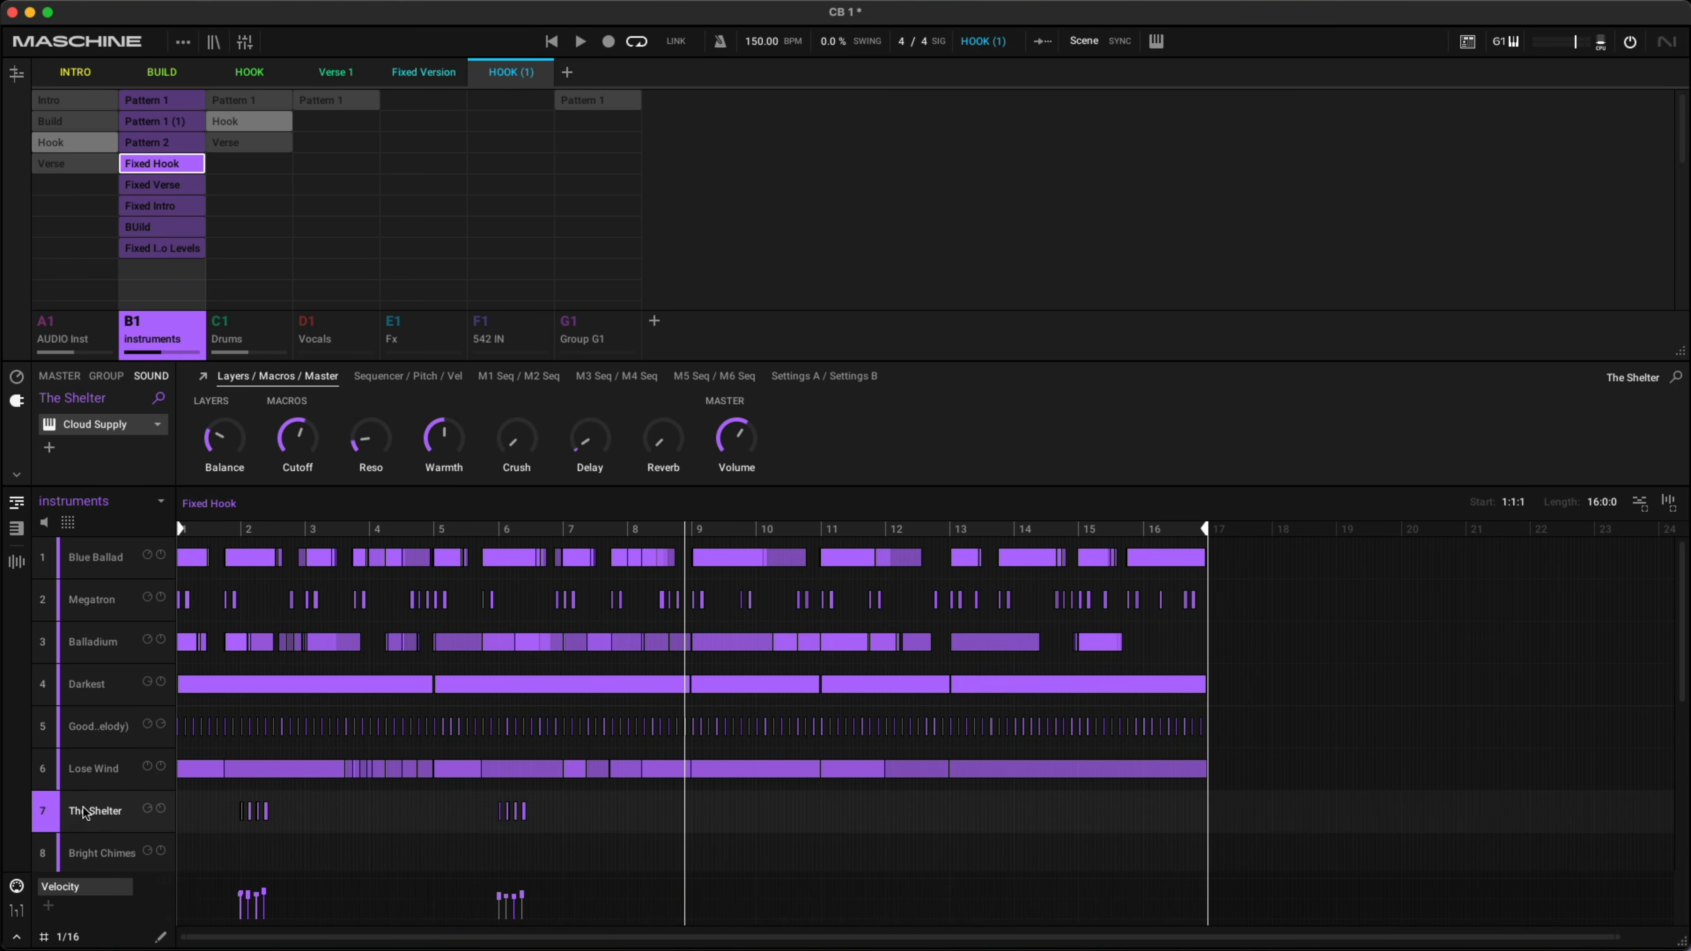
left_click(88, 852)
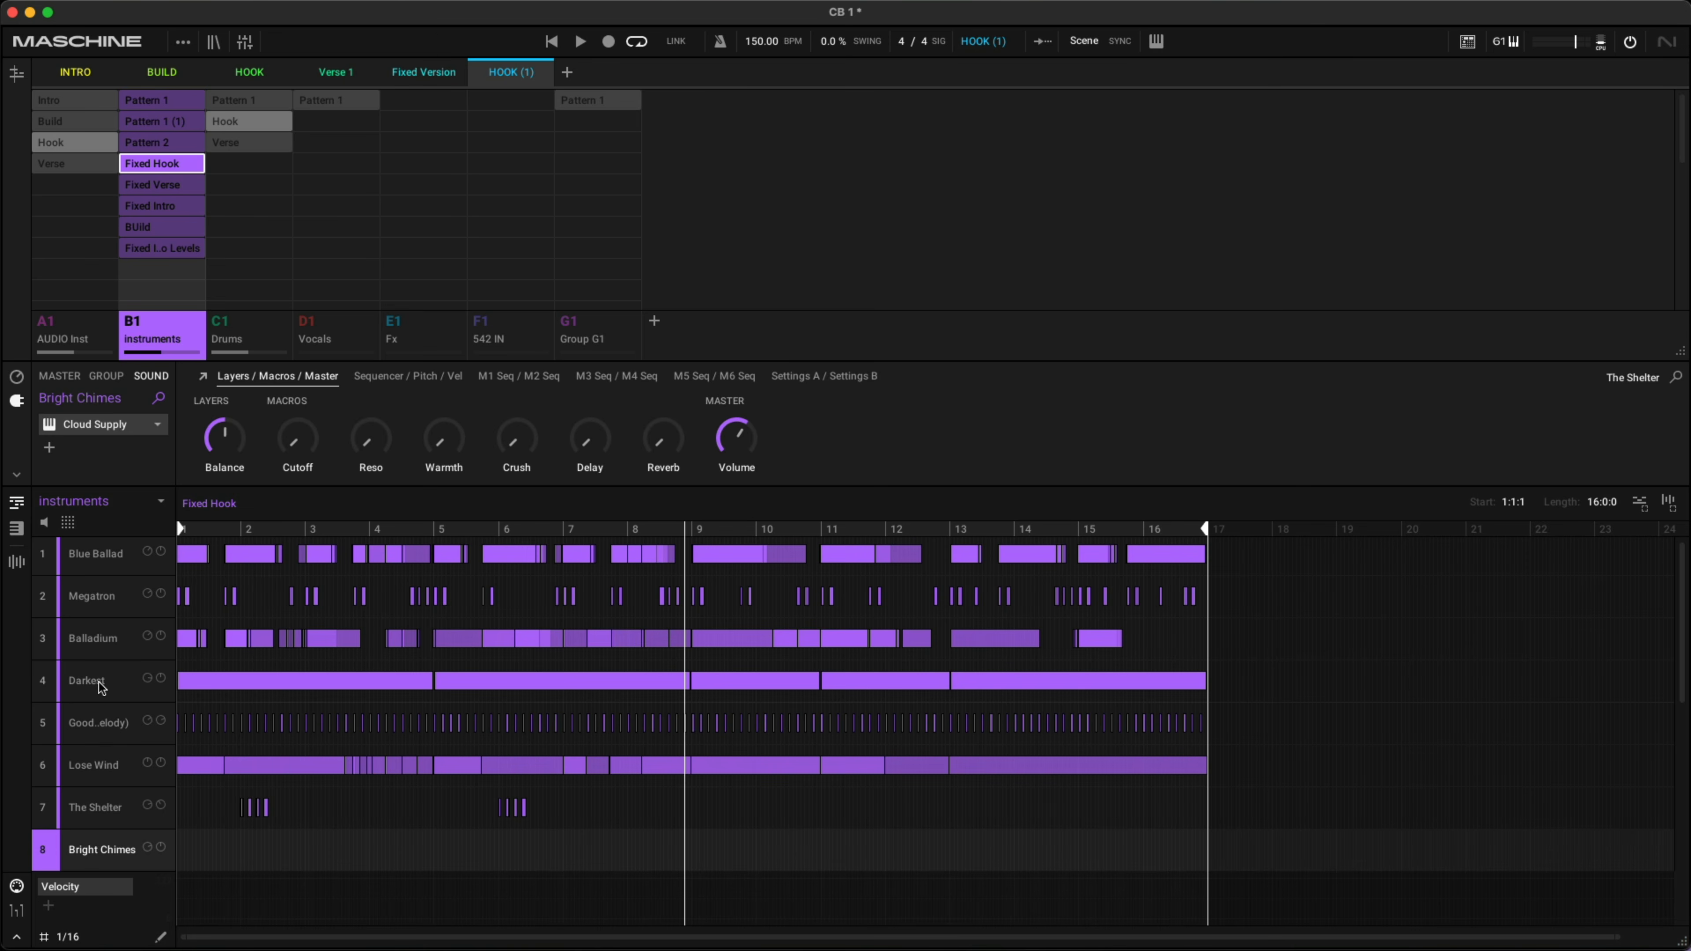
scroll(102, 688, "up", 1)
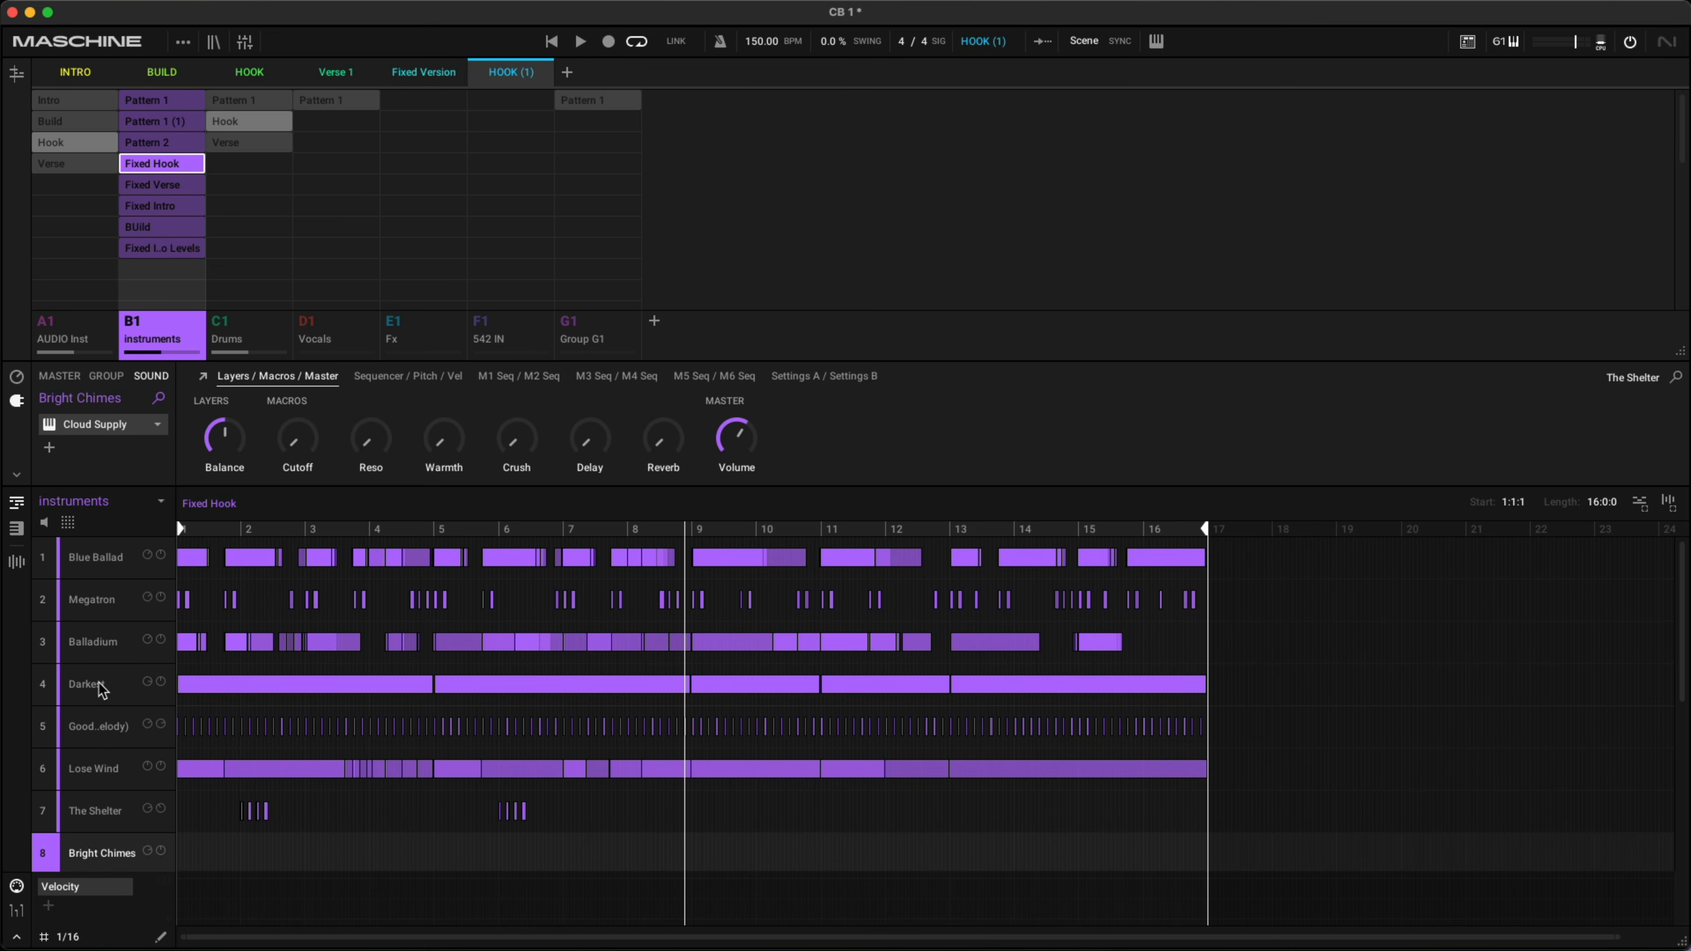
- Bounce the Blue Ballad sound's patterns to audio, allowing the conversion once
left_click(94, 558)
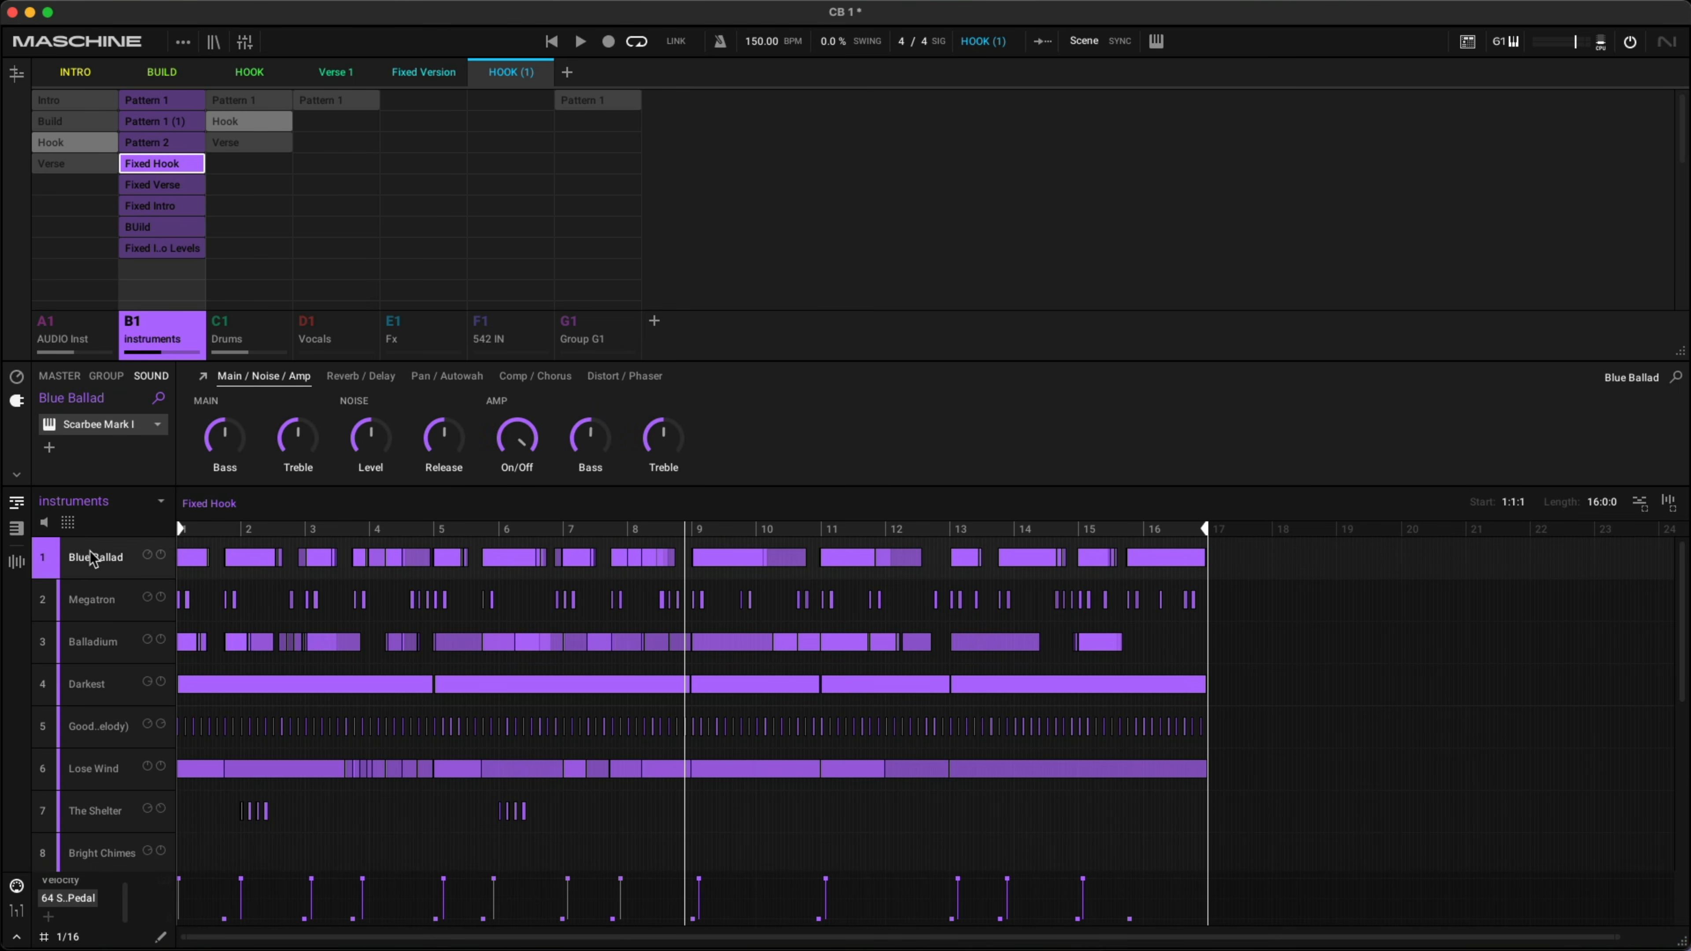
right_click(94, 557)
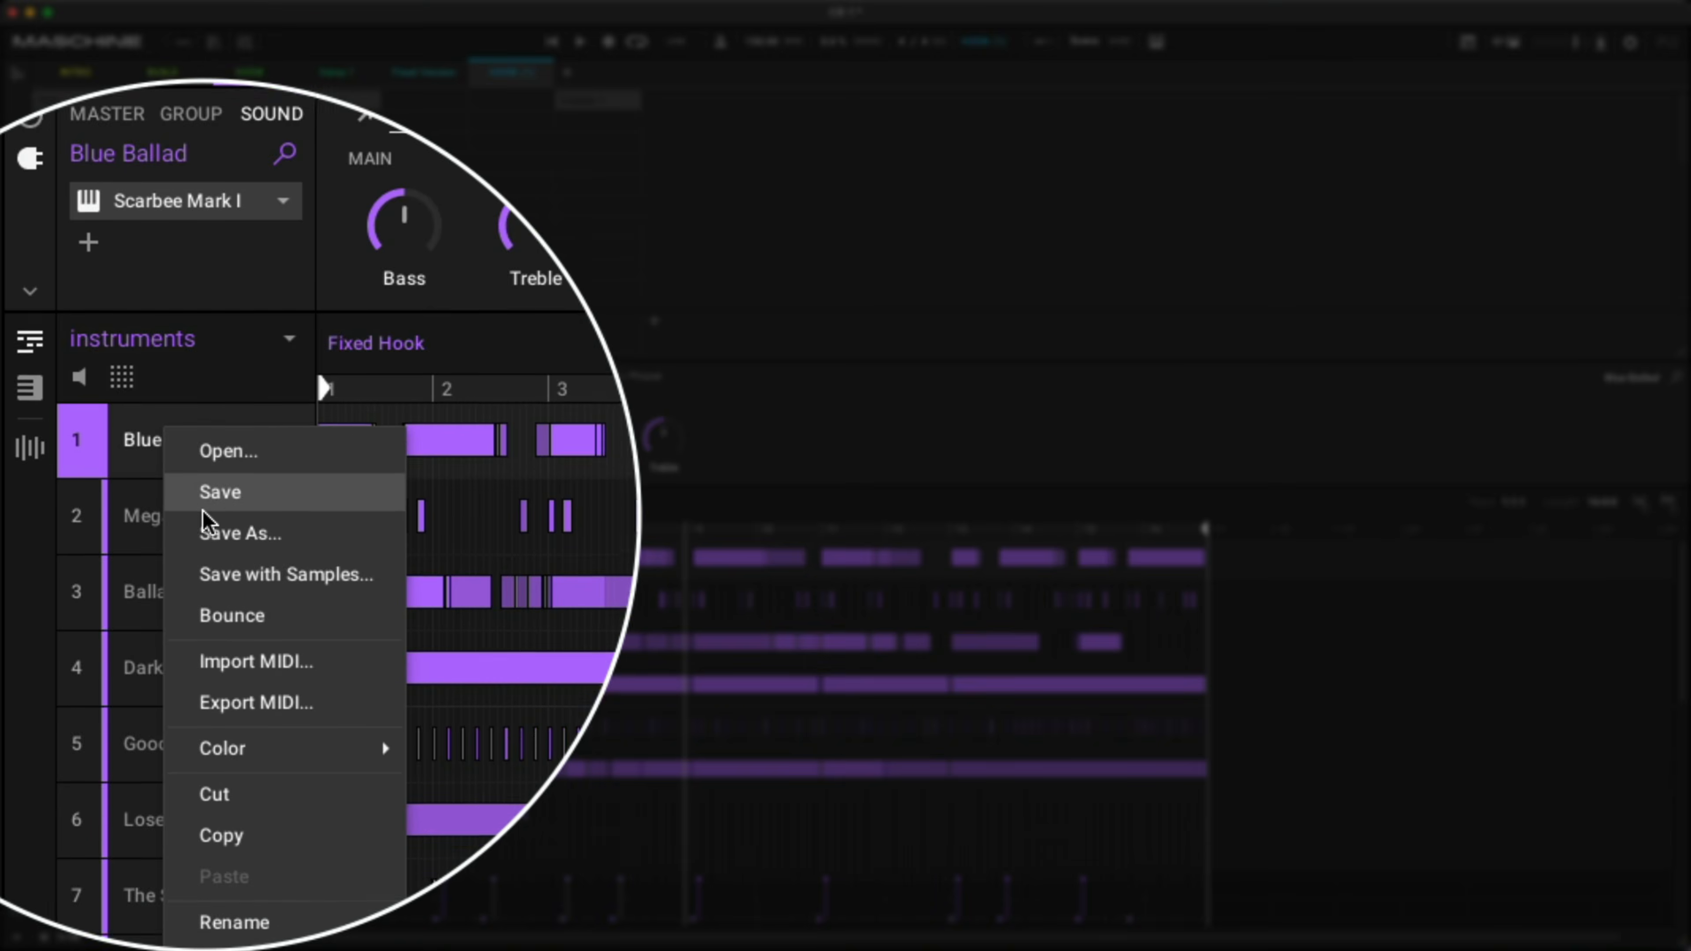
left_click(220, 518)
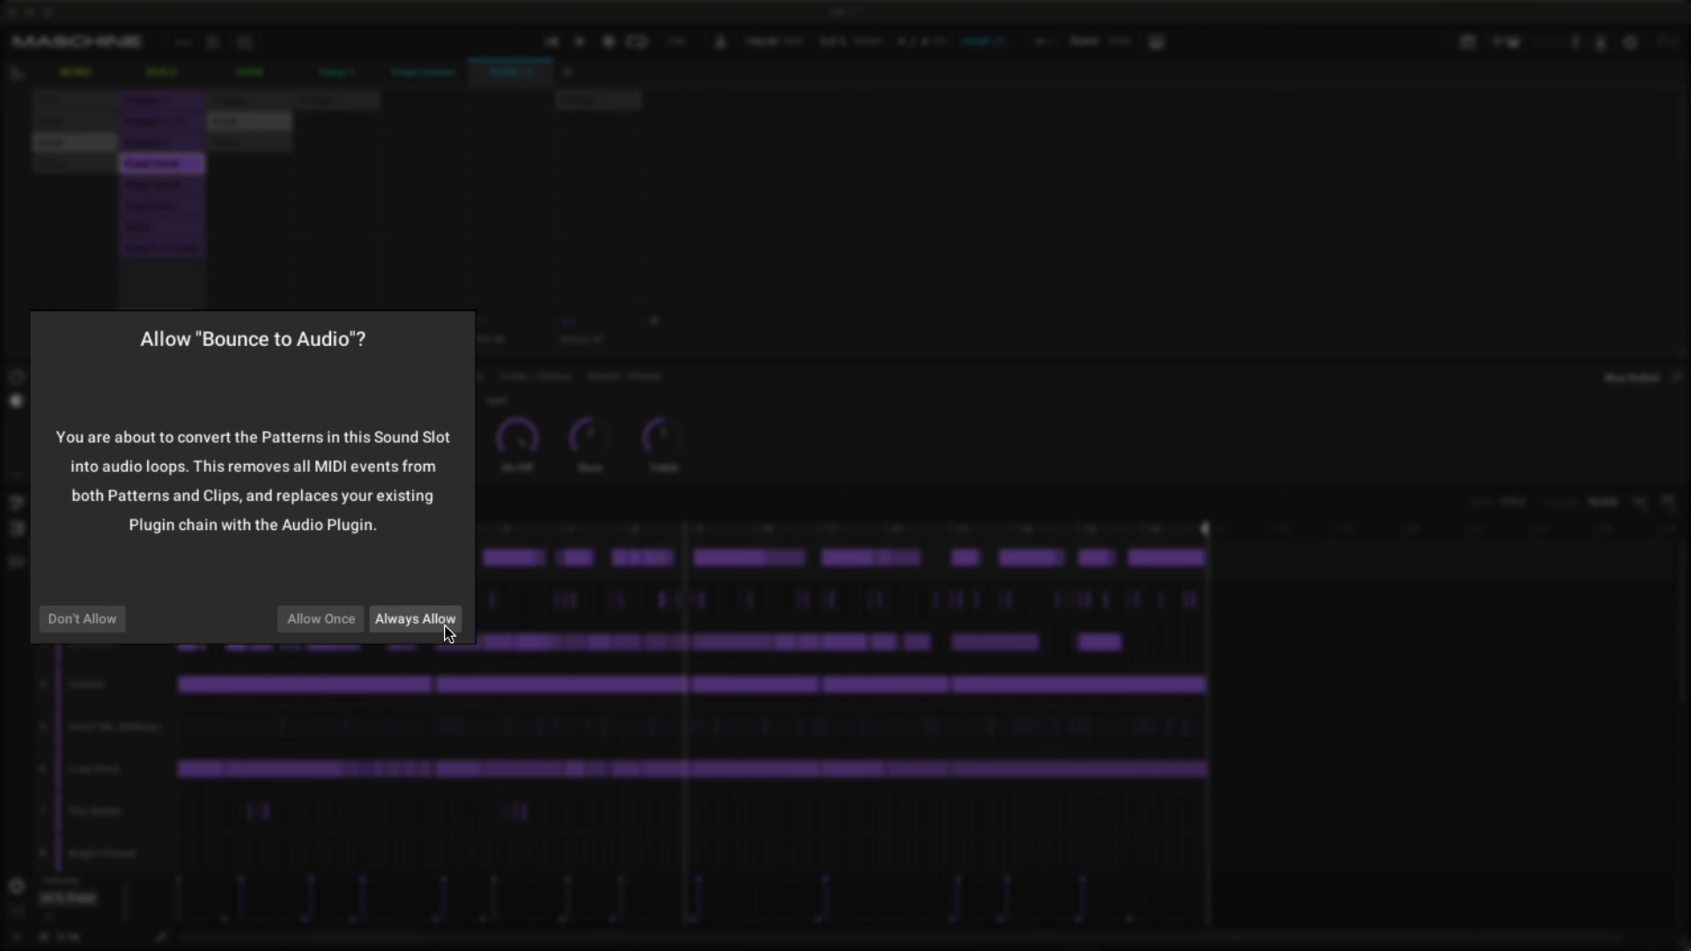
left_click(327, 625)
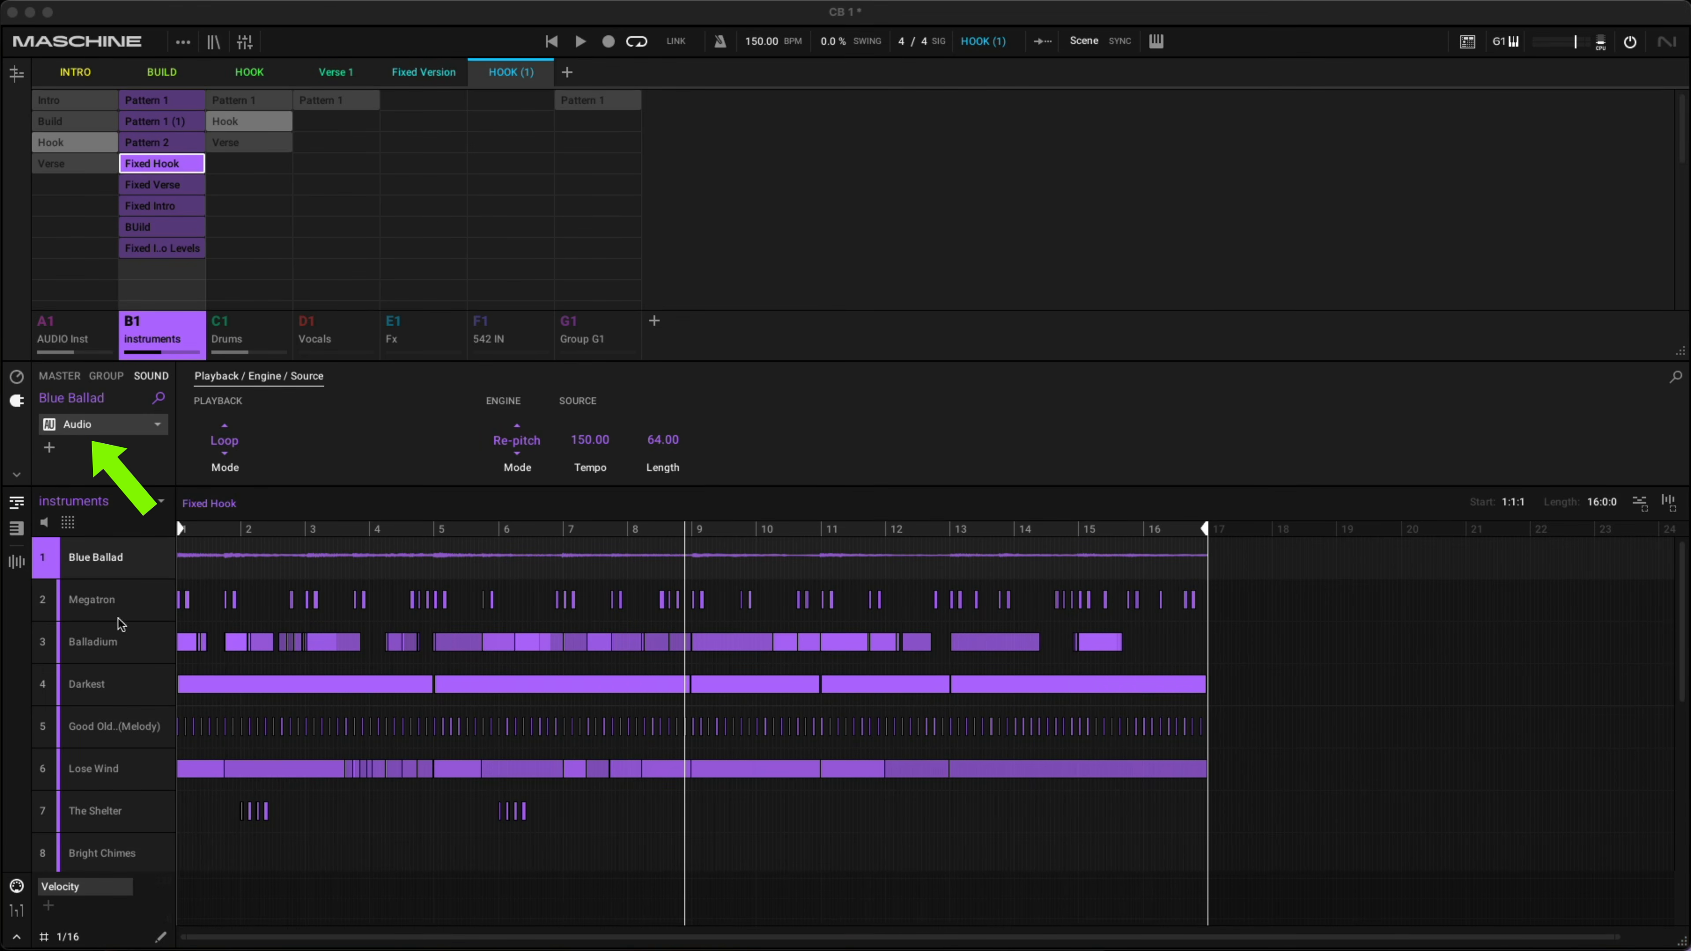
- Solo the Blue Ballad sound and play back its bounced audio
right_click(42, 556)
key("space")
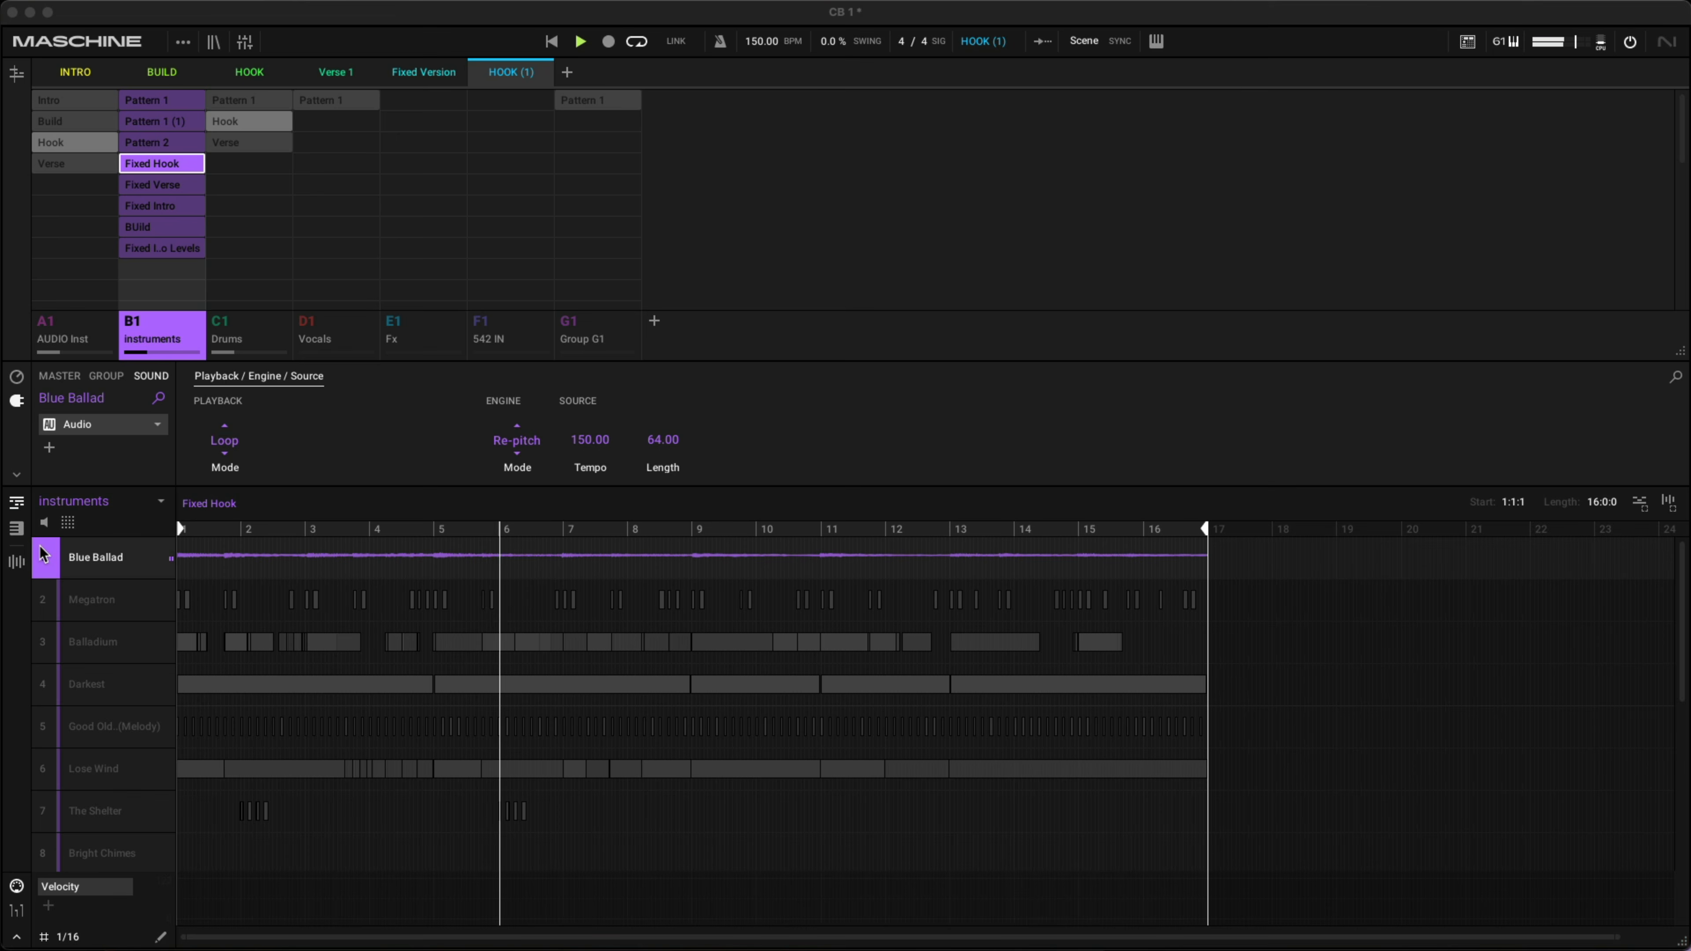
key("space")
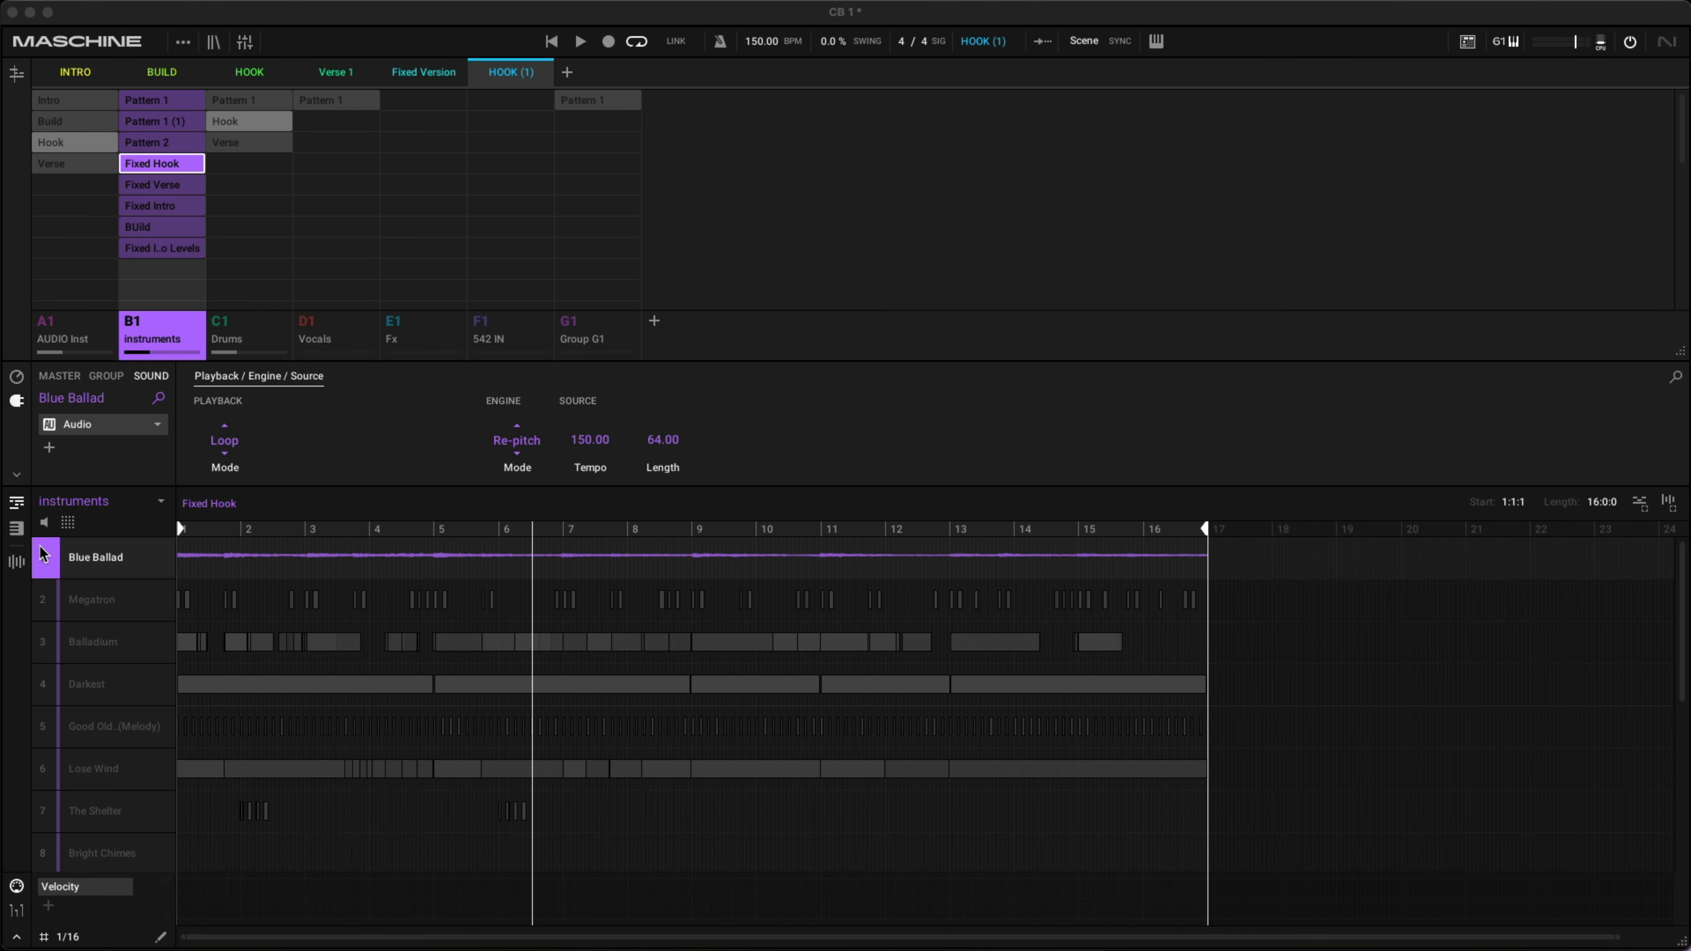